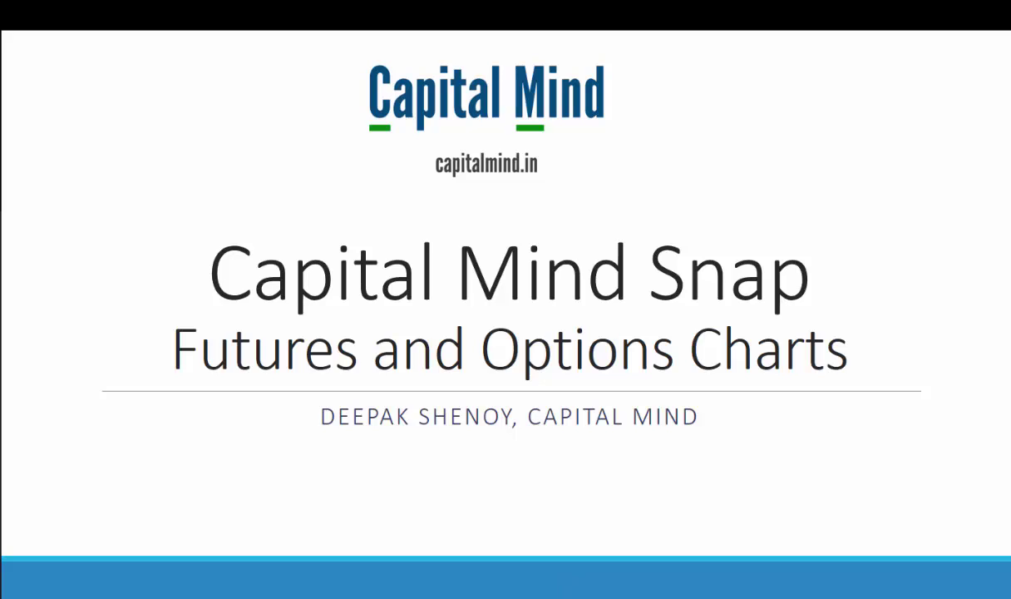
Advance the slideshow to the Visit slide with the snap.capitalmind.in/charting/fno link.
left_click(604, 254)
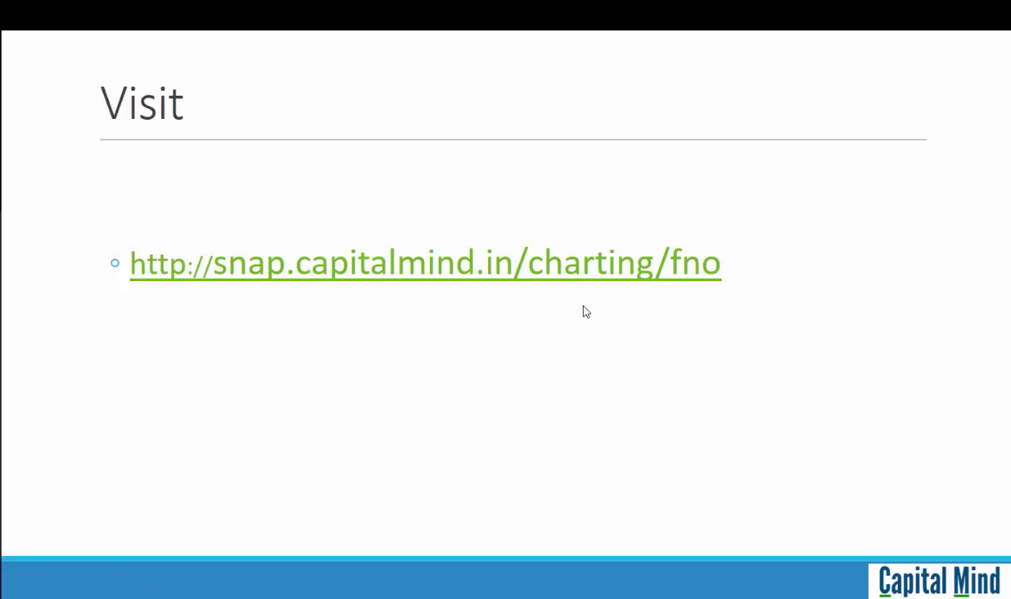
Switch to the browser and change the NIFTY 1 Month Future chart to 1-hour candles.
key("alt+Tab")
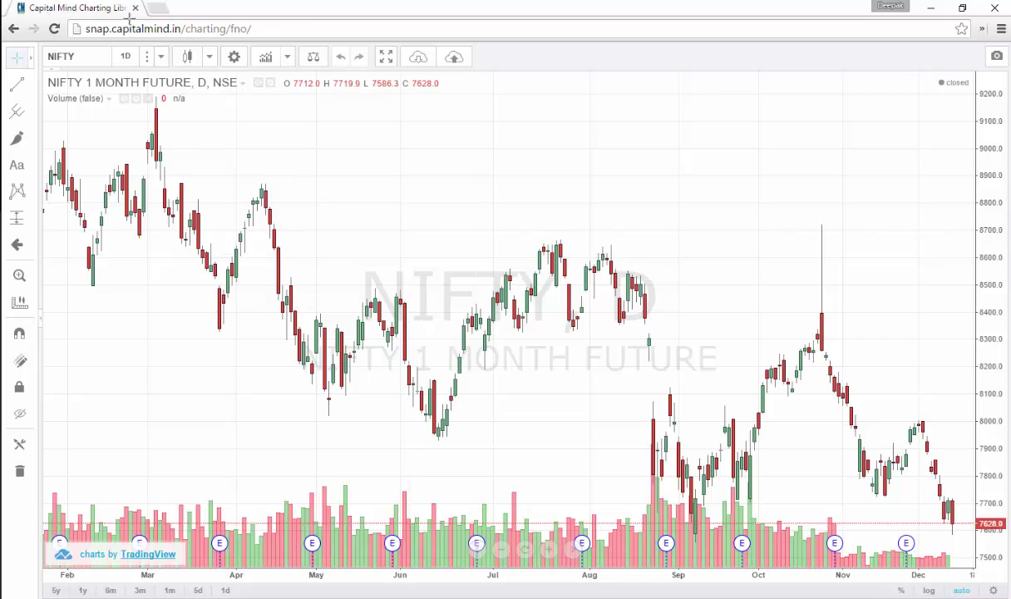
left_click(125, 56)
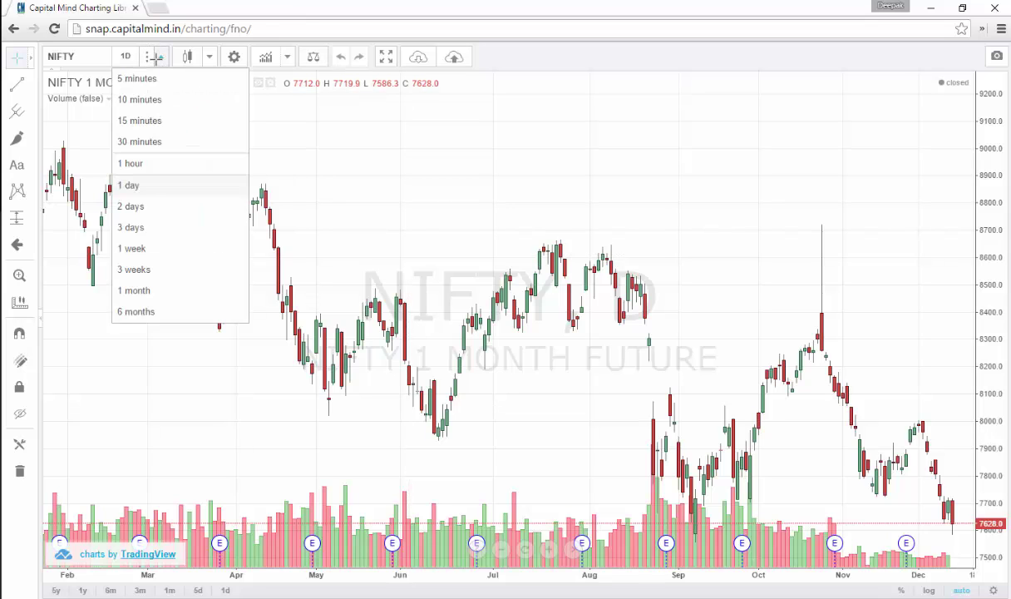
left_click(140, 162)
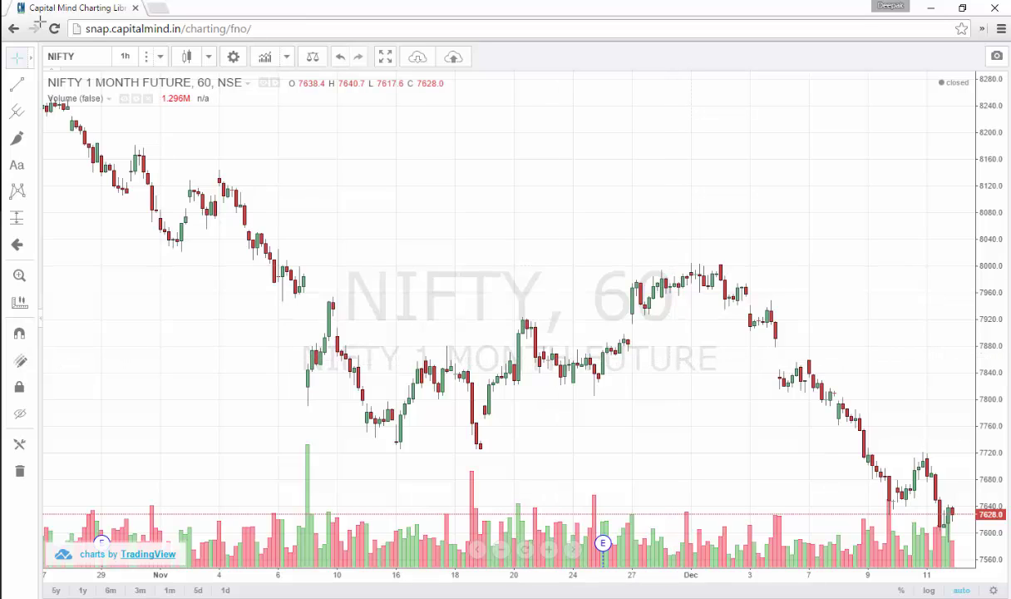
left_click(75, 57)
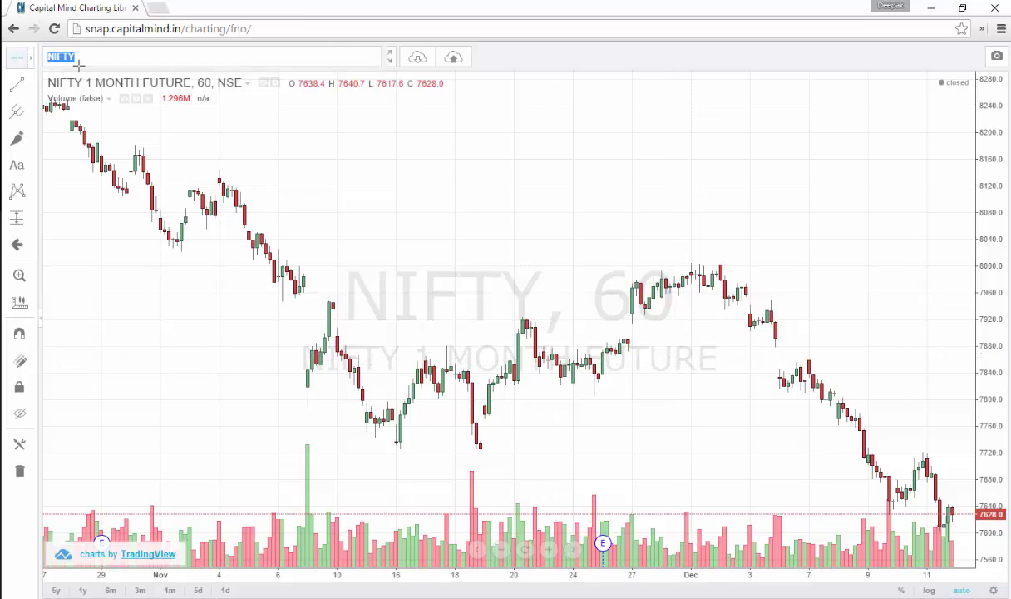
Load the BANKNIFTY chart, then switch to the BANKNIFTY-2 (2 Month Future) contract.
type("BANKNIFTY")
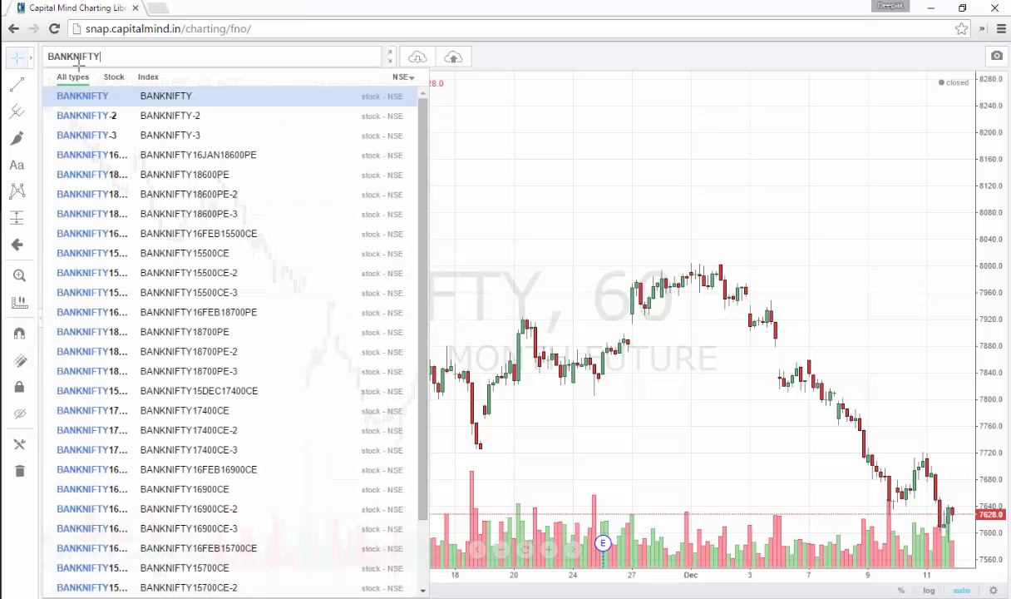
key("Return")
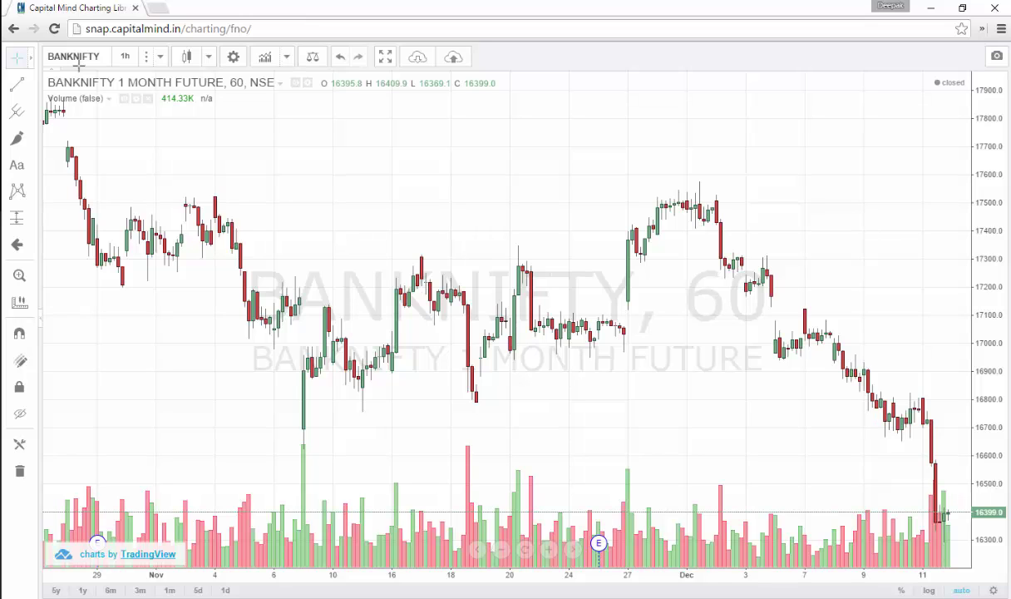
type("BANKNI")
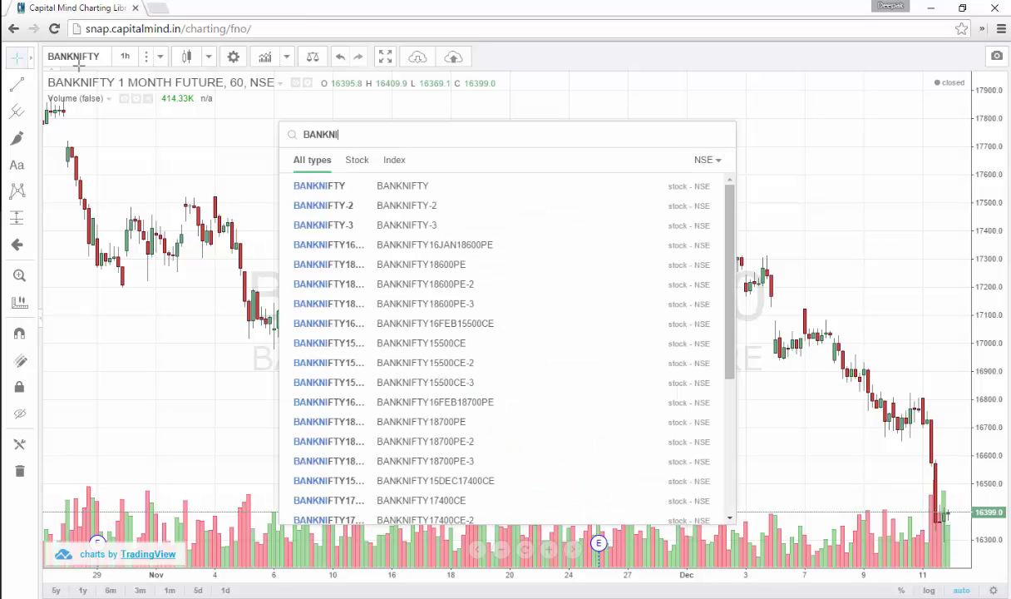
type("FTY")
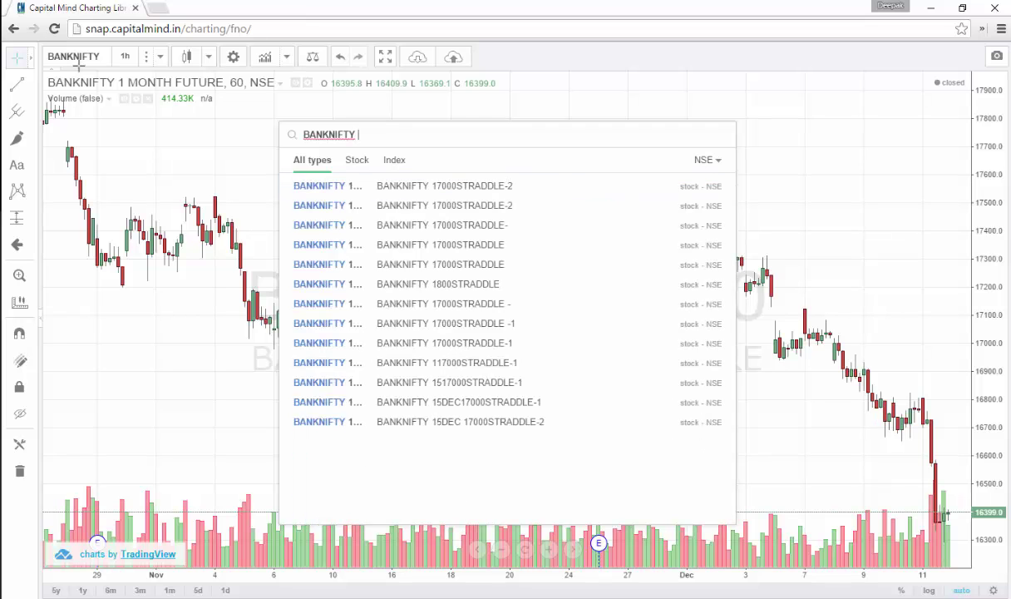
type("-2")
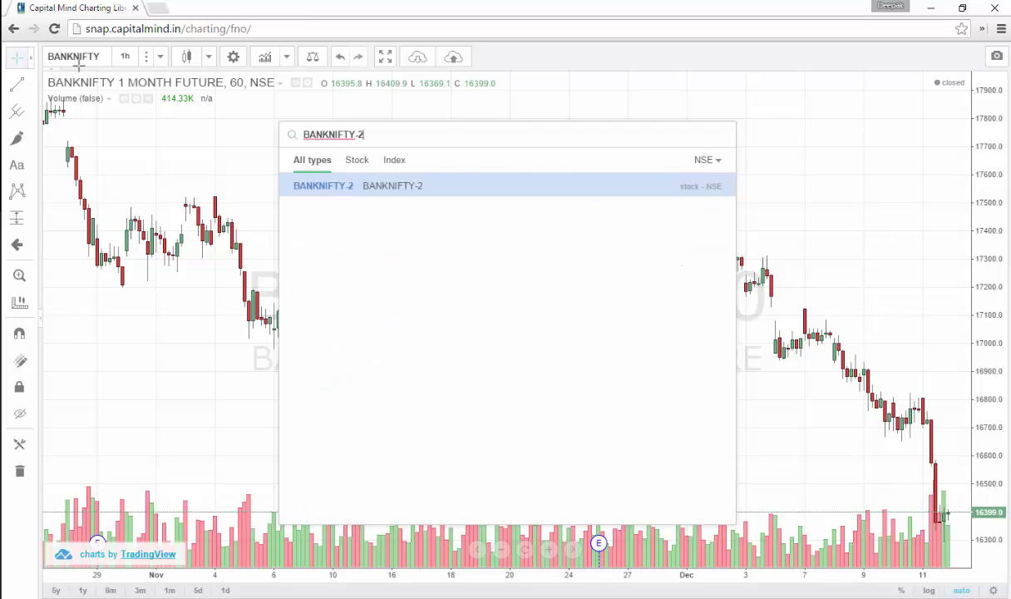
key("Return")
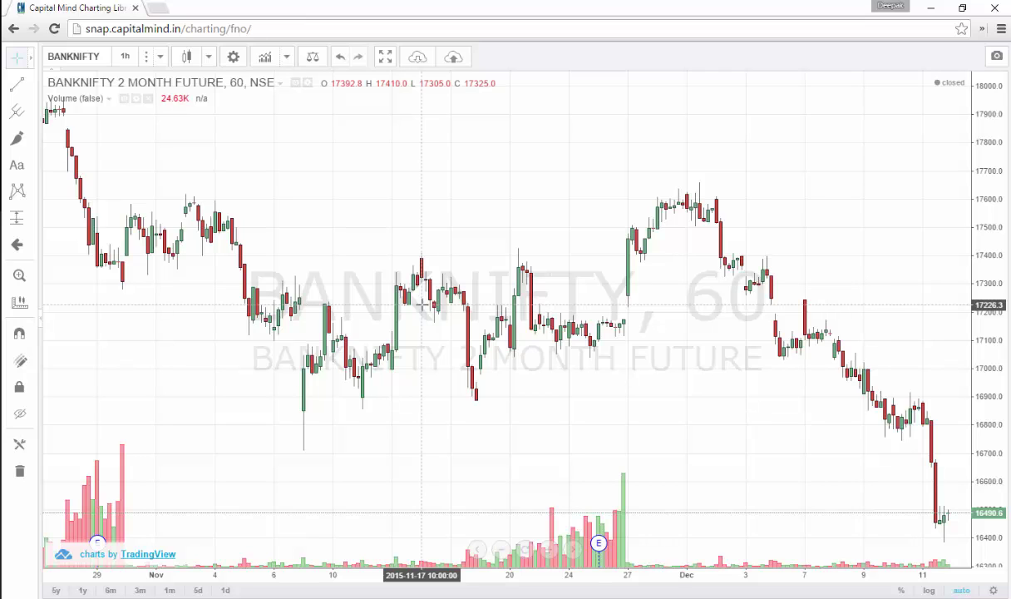
Load RELIANCE-2, then NIFTY8000CE, ending on the NIFTY 8000 CE 1 Month option chart.
type("REL")
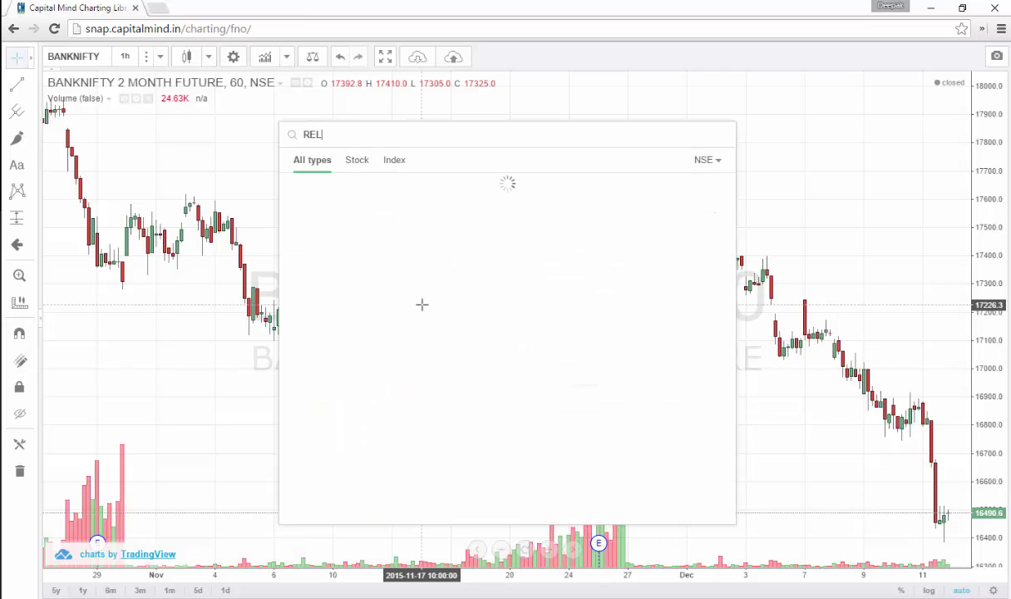
type("IANCE-2")
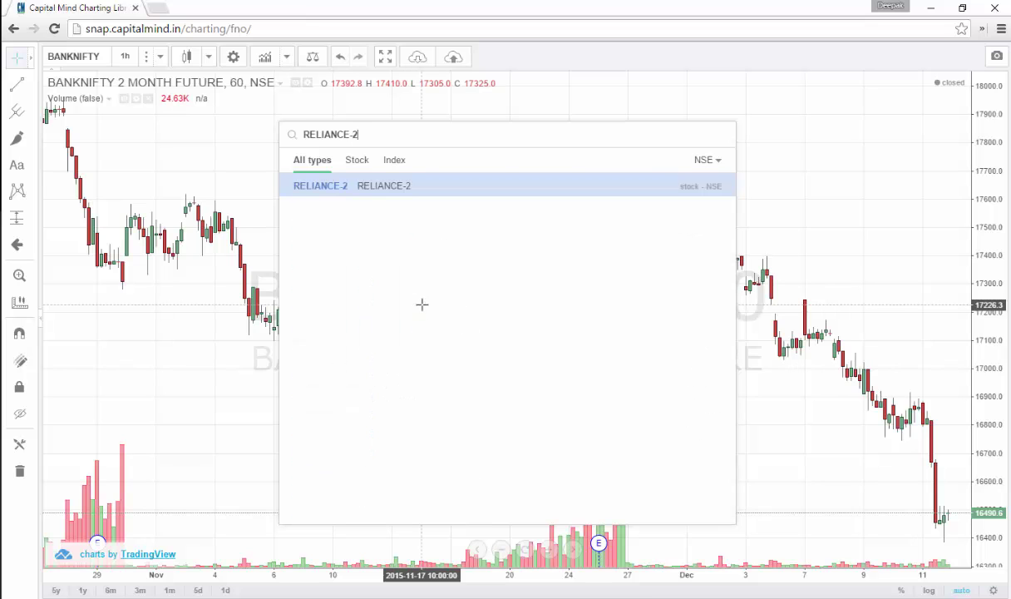
key("Return")
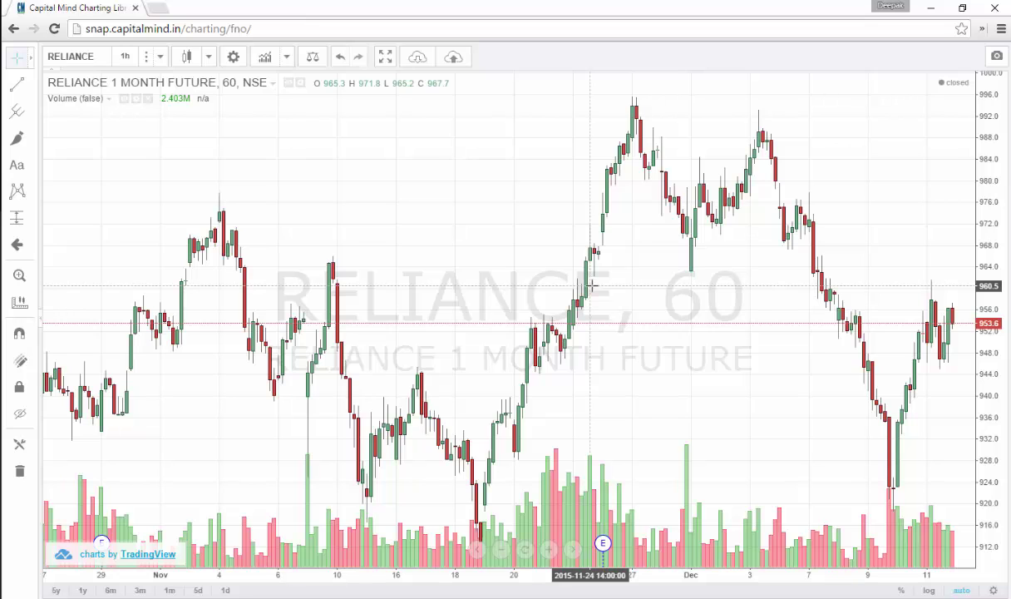
type("NIFTY8000CE")
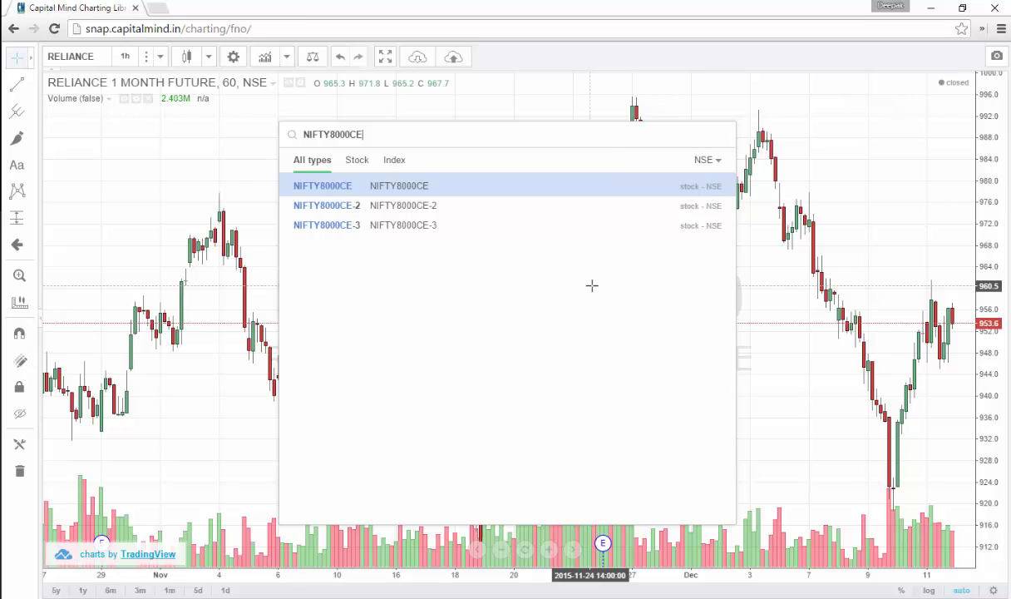
key("Return")
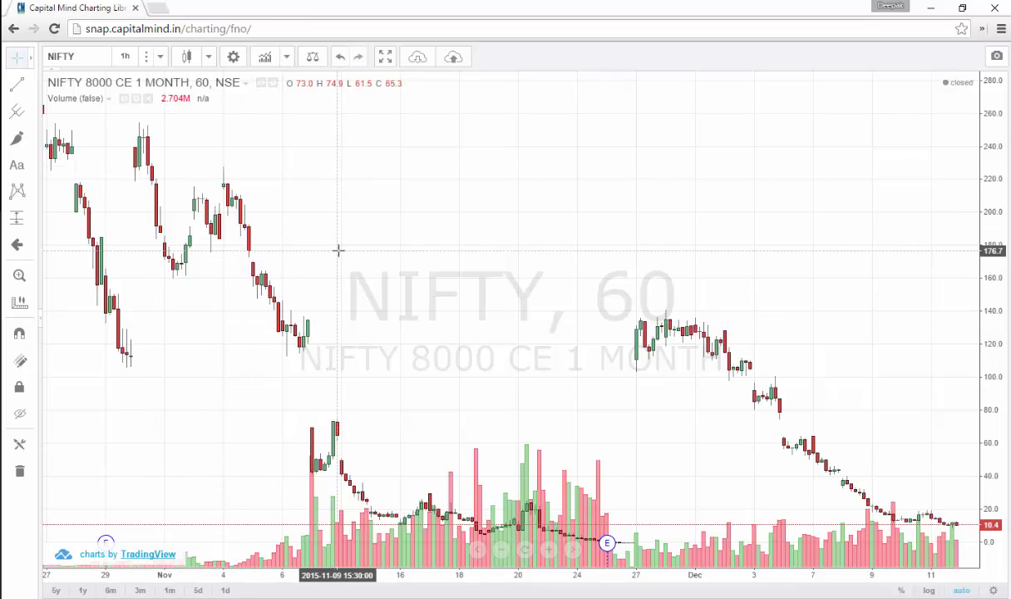
Search NIFTY15DEC800, load NIFTY15DEC8000CE, and zoom the chart out.
type("NIFTY")
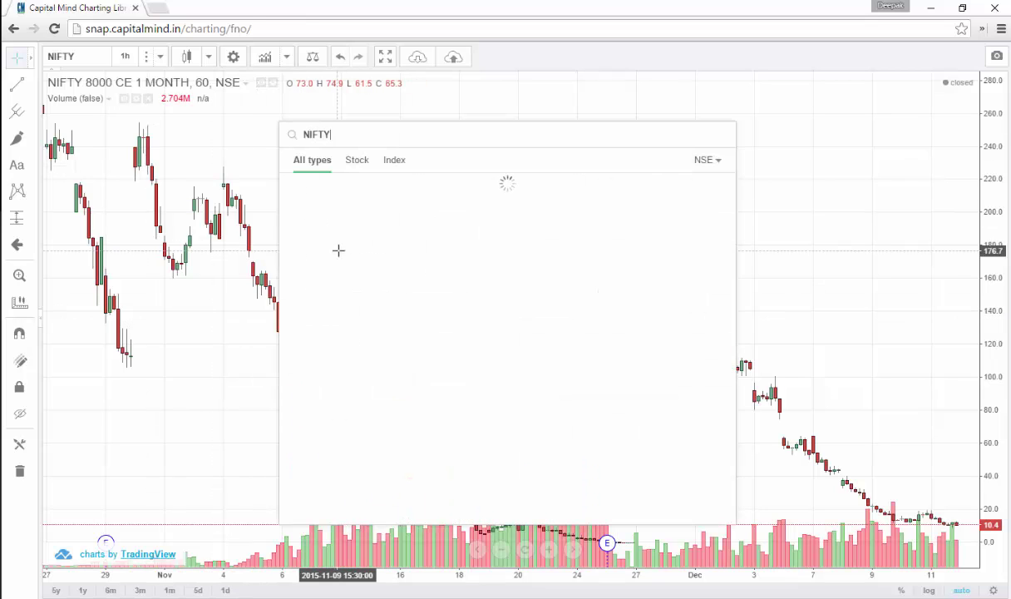
type("15DE")
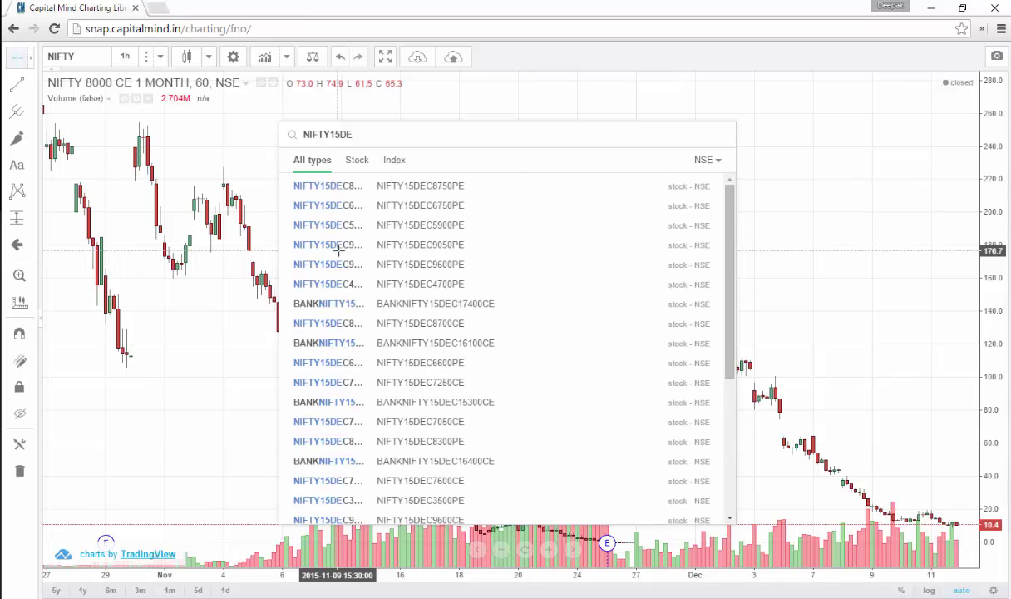
type("C")
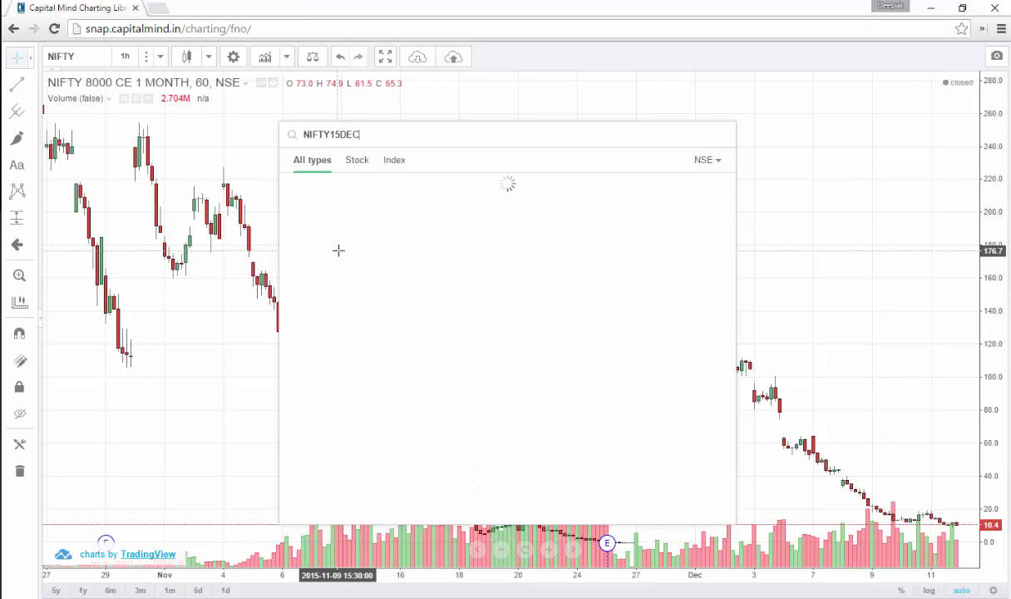
type("800")
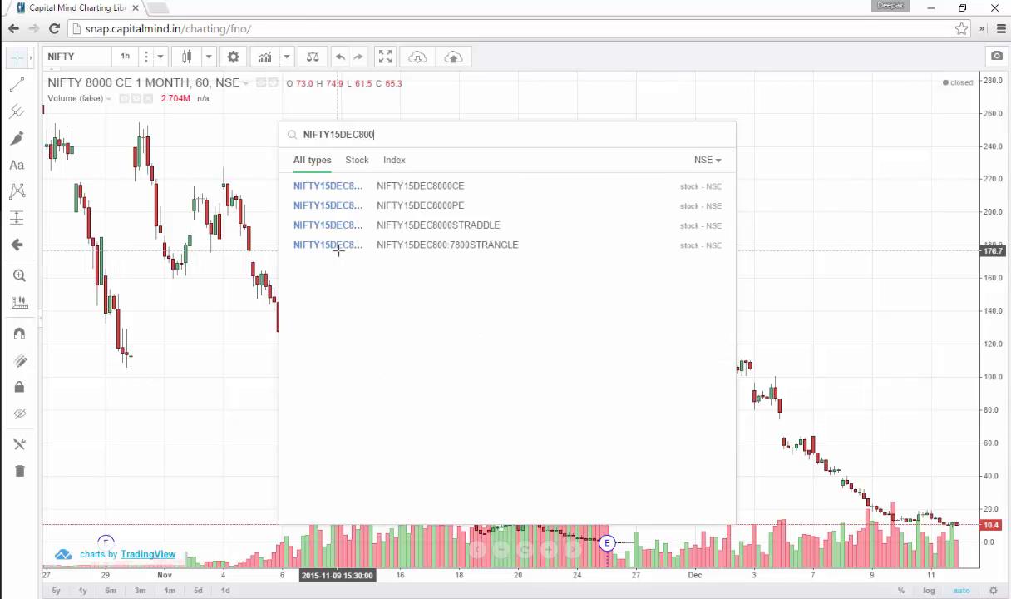
key("Return")
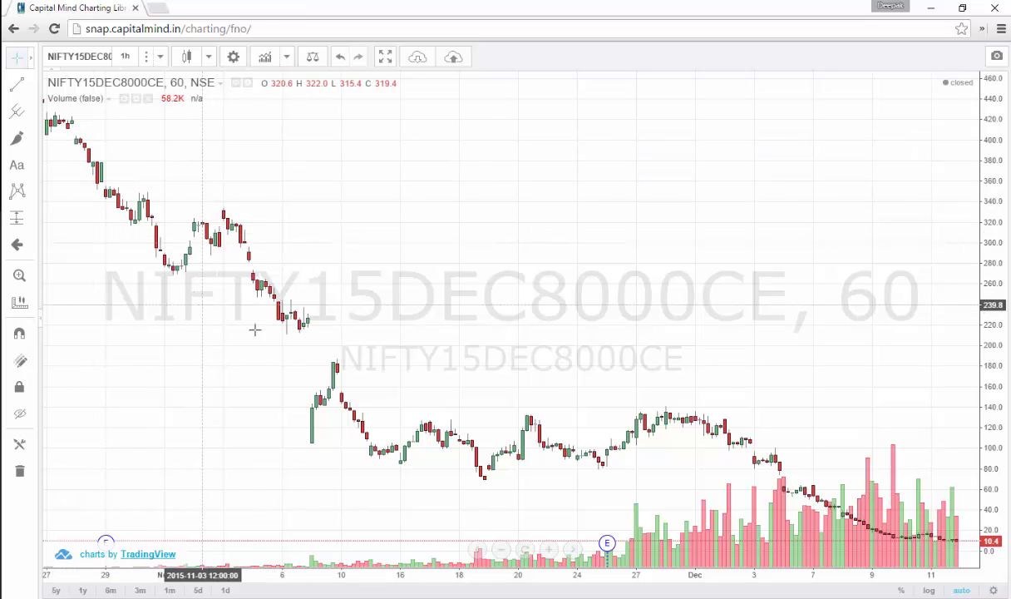
scroll(361, 370, "down", 4)
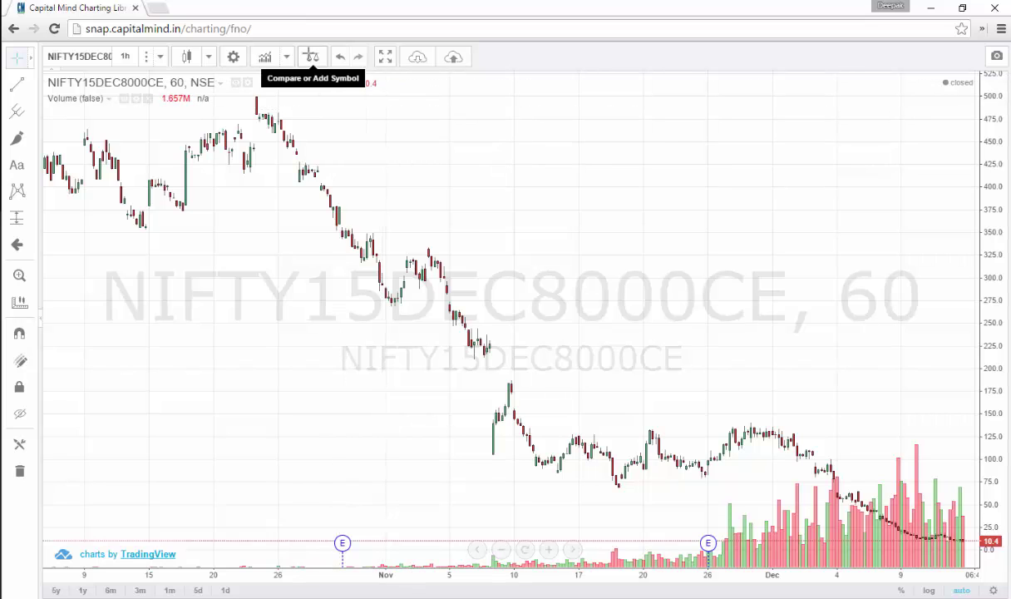
Add NIFTY as an overlay symbol from the Compare dialog's Add Symbol tab, then select it.
left_click(311, 57)
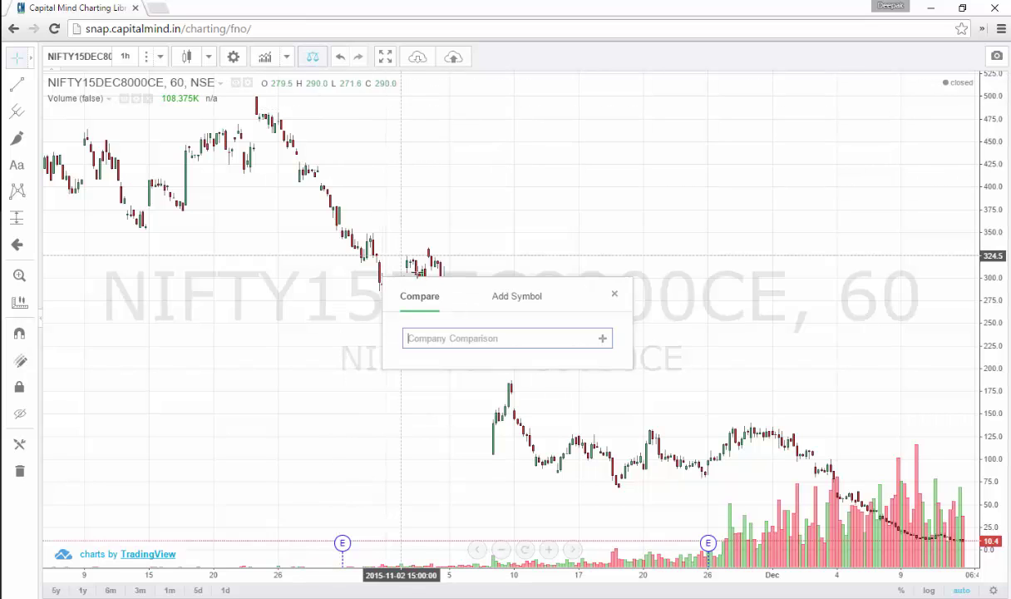
left_click(504, 293)
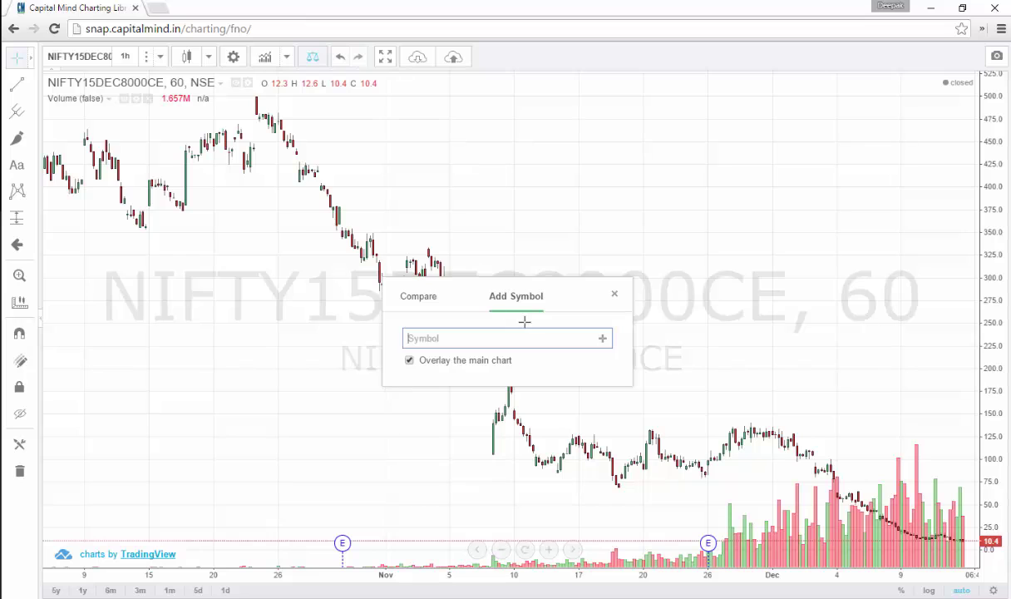
left_click(489, 338)
type("NIFTY")
key("Return")
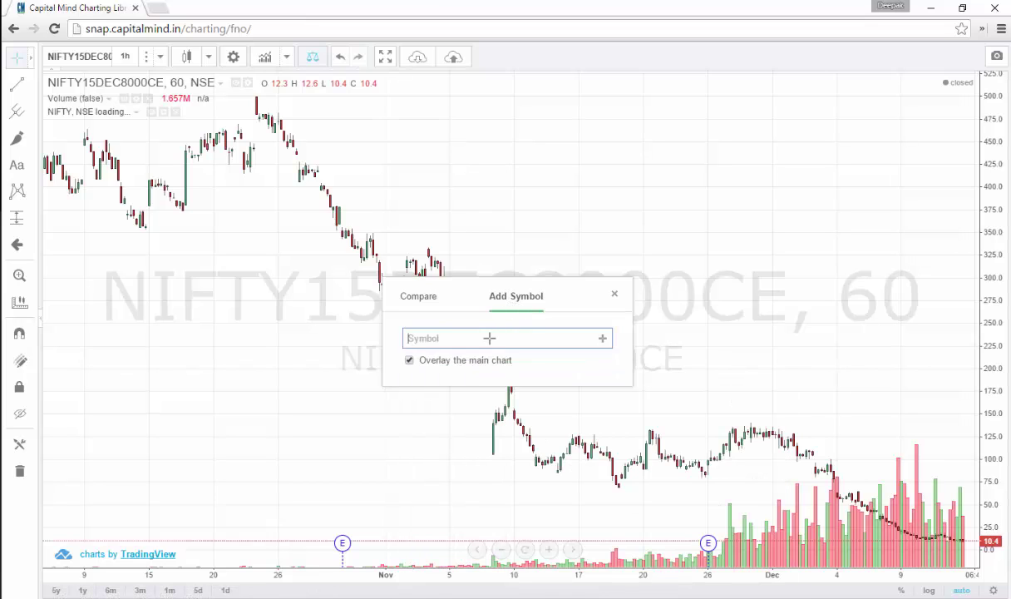
left_click(613, 296)
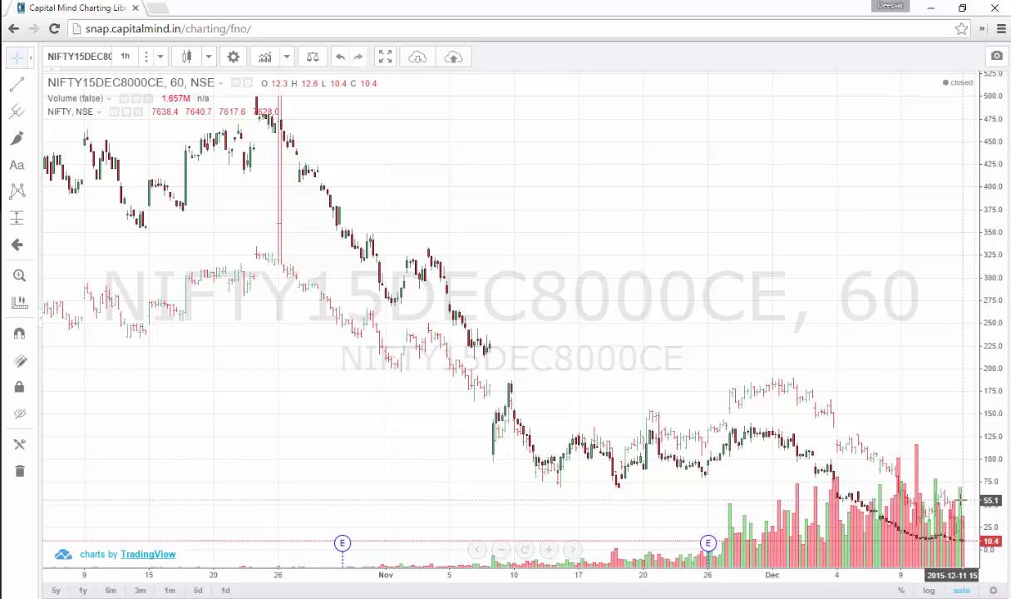
left_click(796, 395)
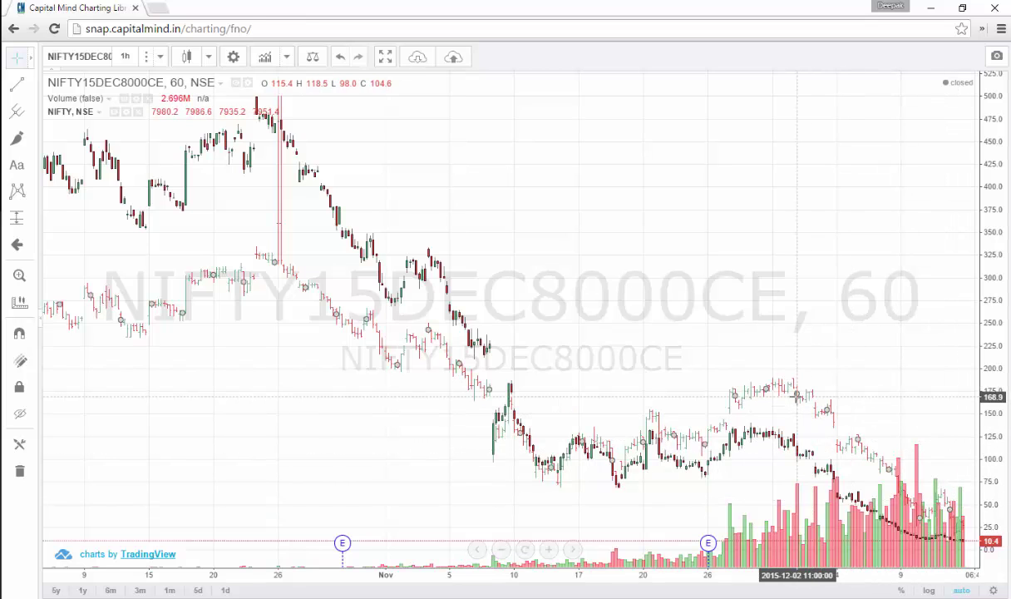
Set the NIFTY series style to candles on Scale Left.
double_click(292, 276)
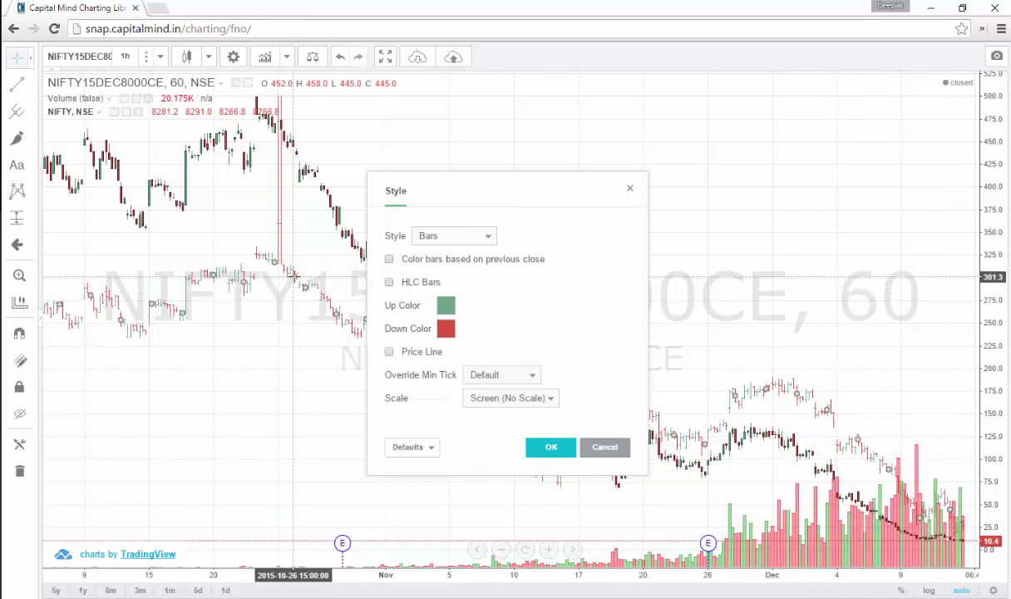
left_click(432, 239)
left_click(440, 278)
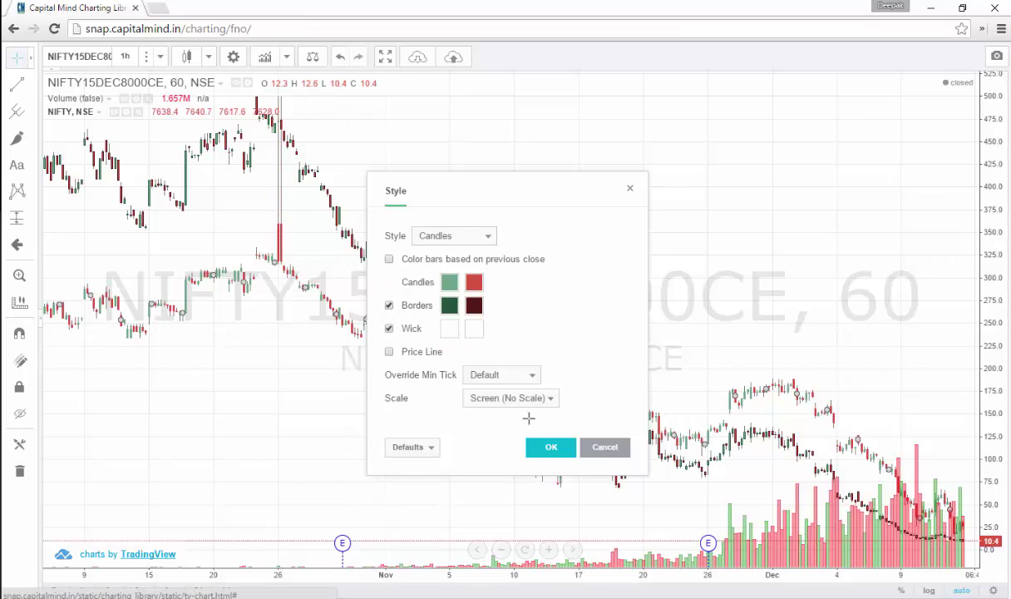
left_click(509, 398)
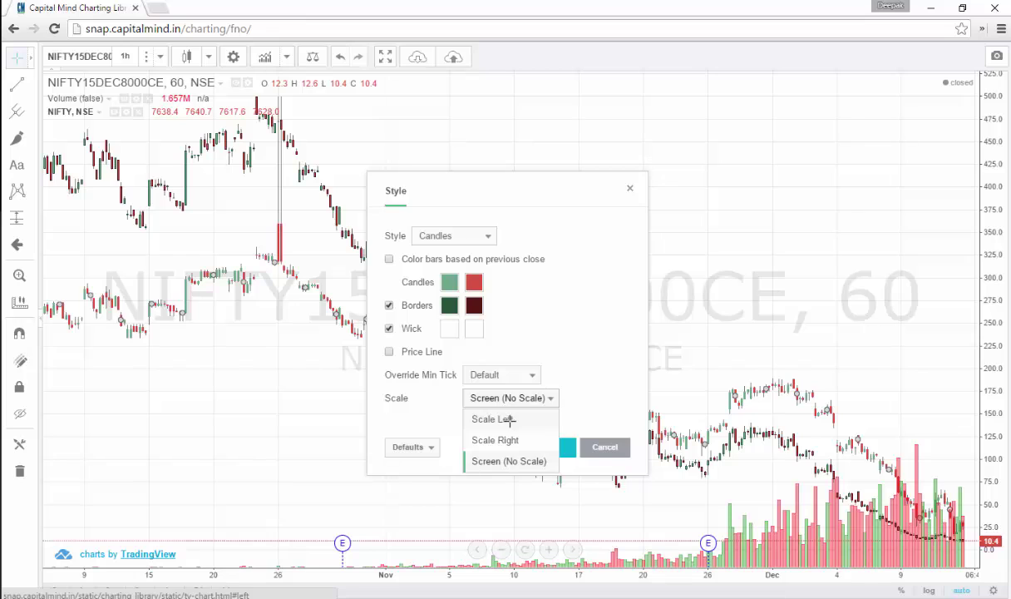
left_click(503, 419)
left_click(545, 447)
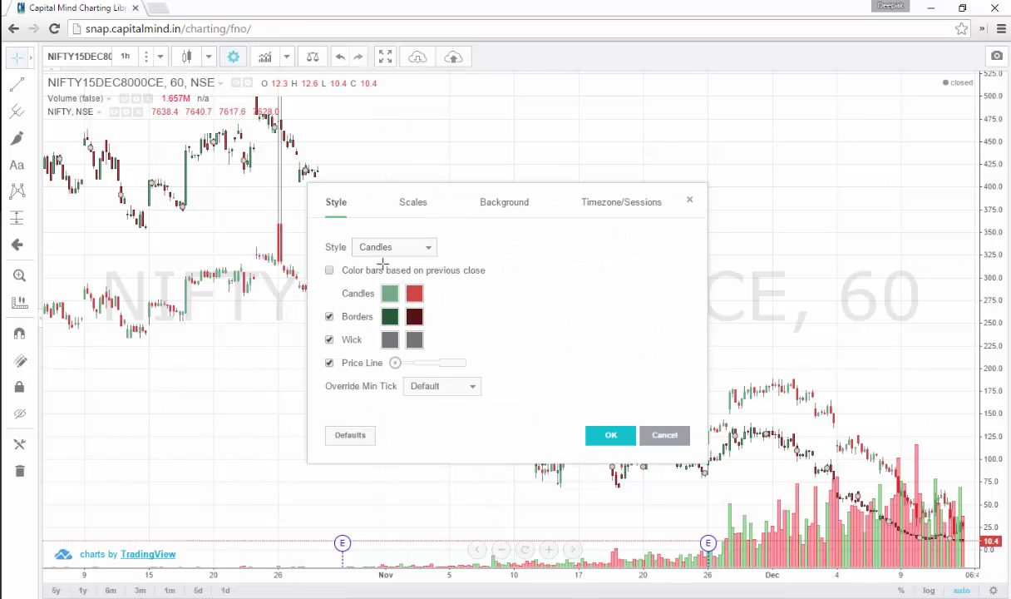
Turn on the Left Axis in Chart Properties > Scales.
left_click(413, 202)
left_click(511, 270)
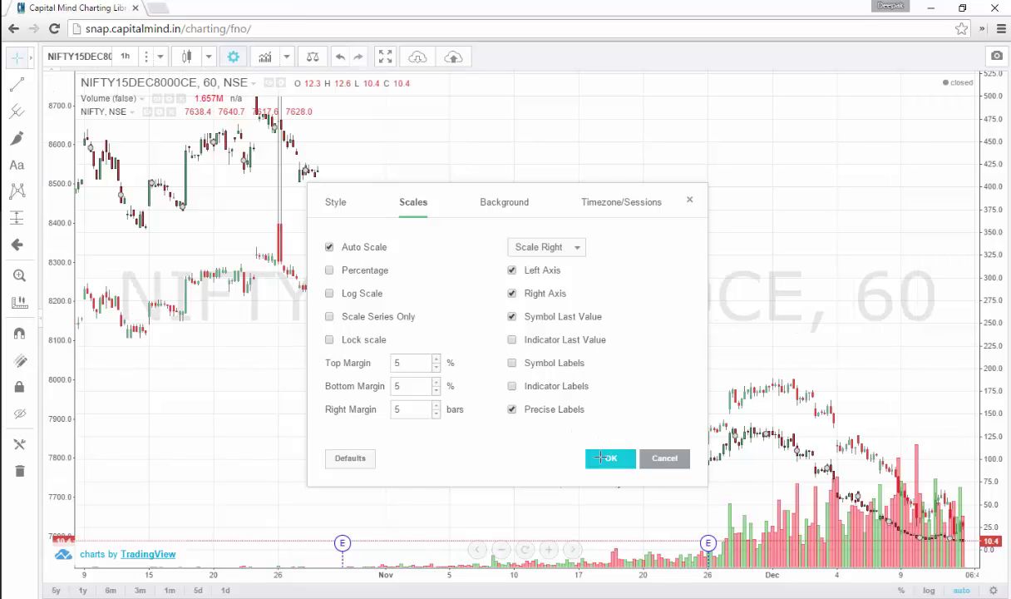
left_click(609, 457)
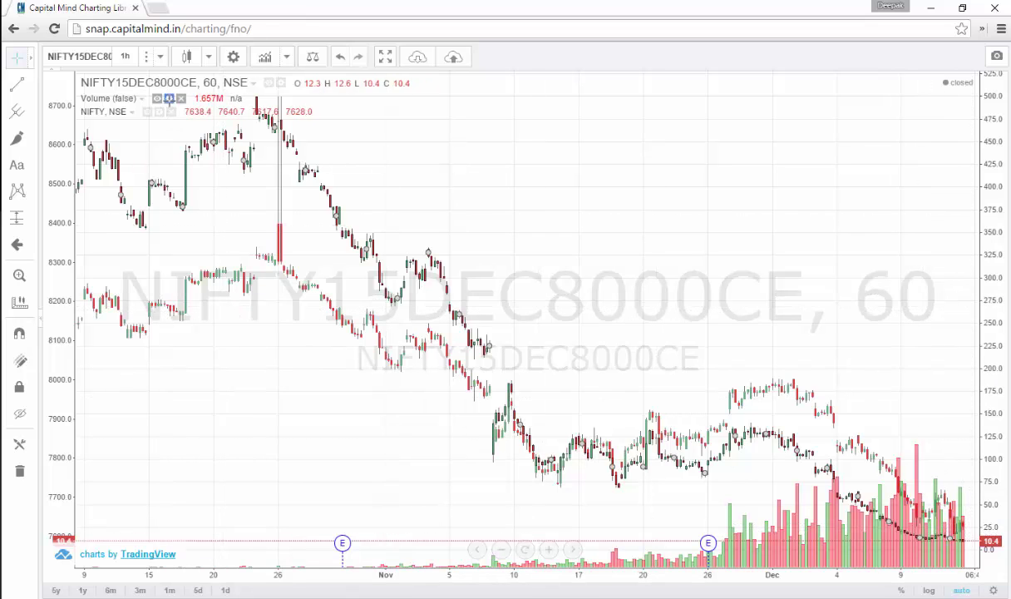
Change the interval to 5 minutes and set the NIFTY legend series Style to Bars.
left_click(160, 56)
left_click(142, 79)
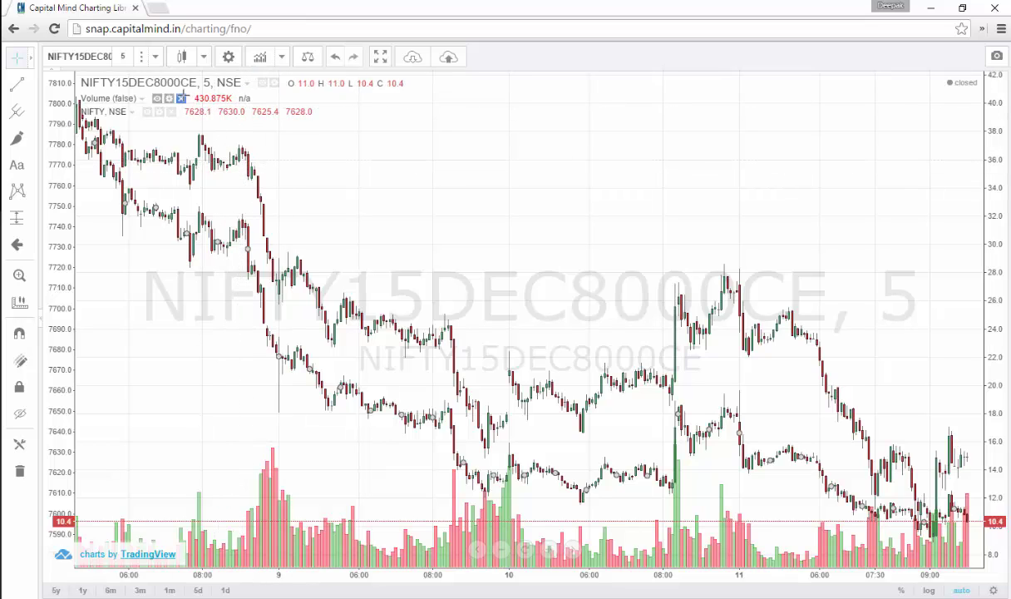
left_click(159, 112)
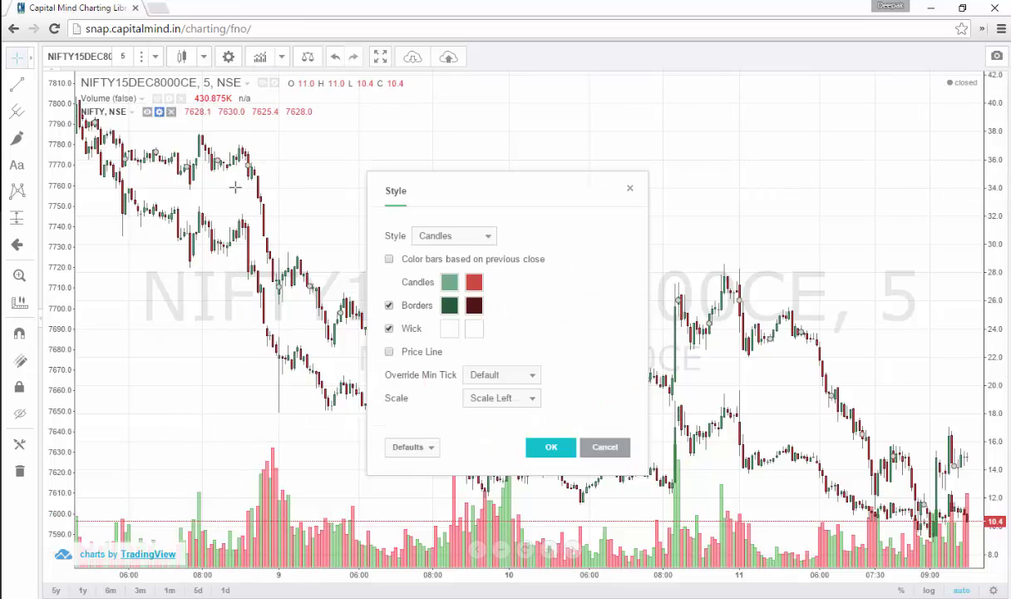
left_click(420, 236)
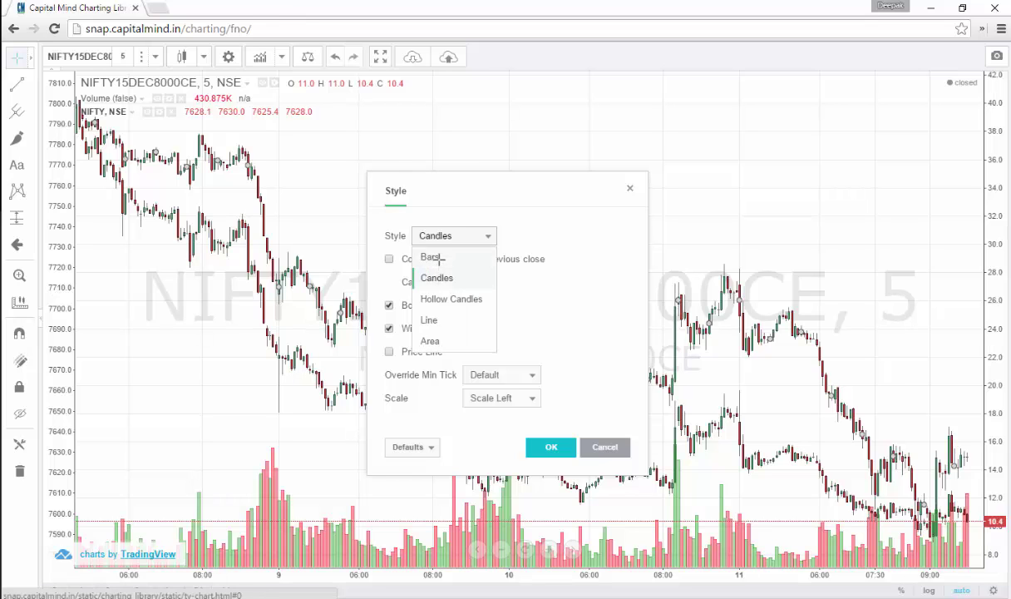
left_click(432, 258)
left_click(545, 446)
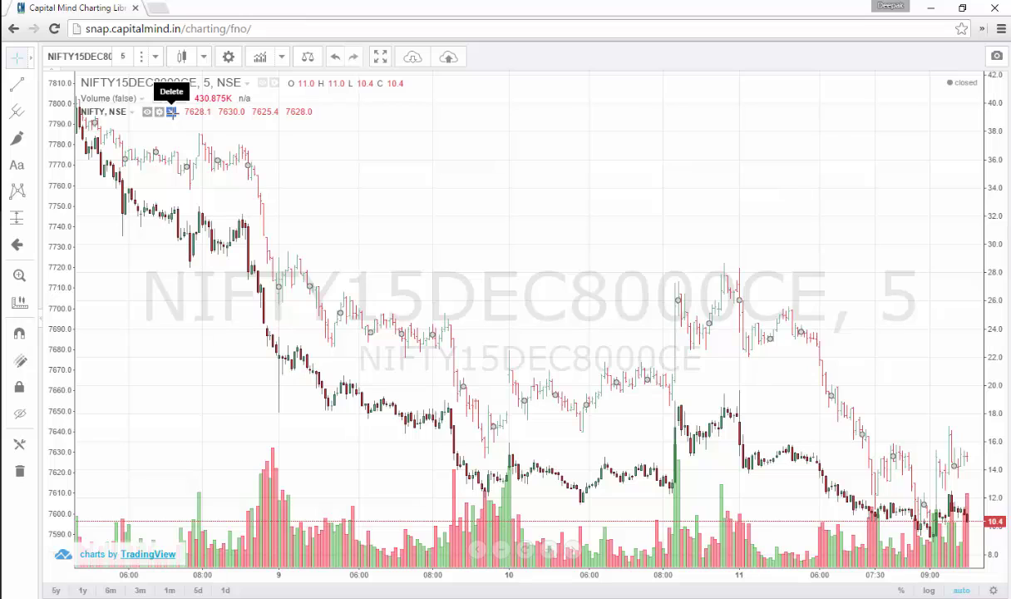
Delete the NIFTY legend row, dismiss the symbol search, and reopen the Compare panel.
left_click(172, 111)
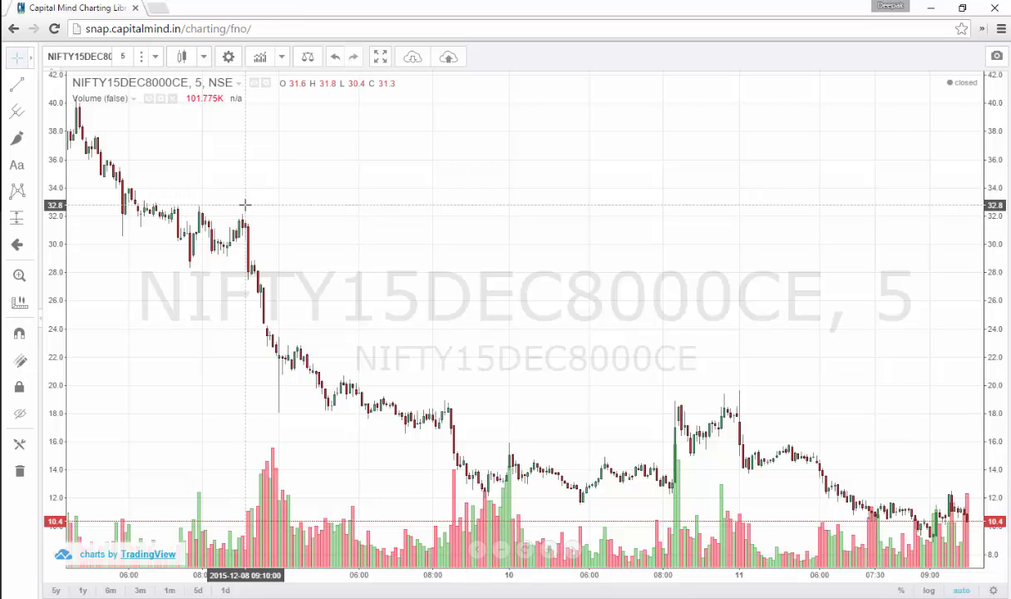
type("NIFT")
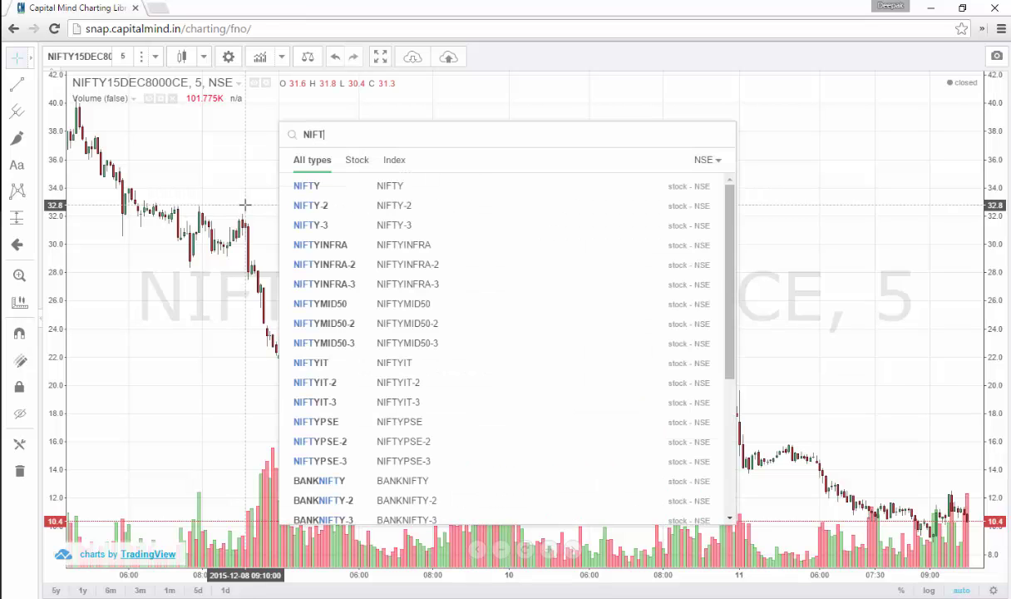
key("Escape")
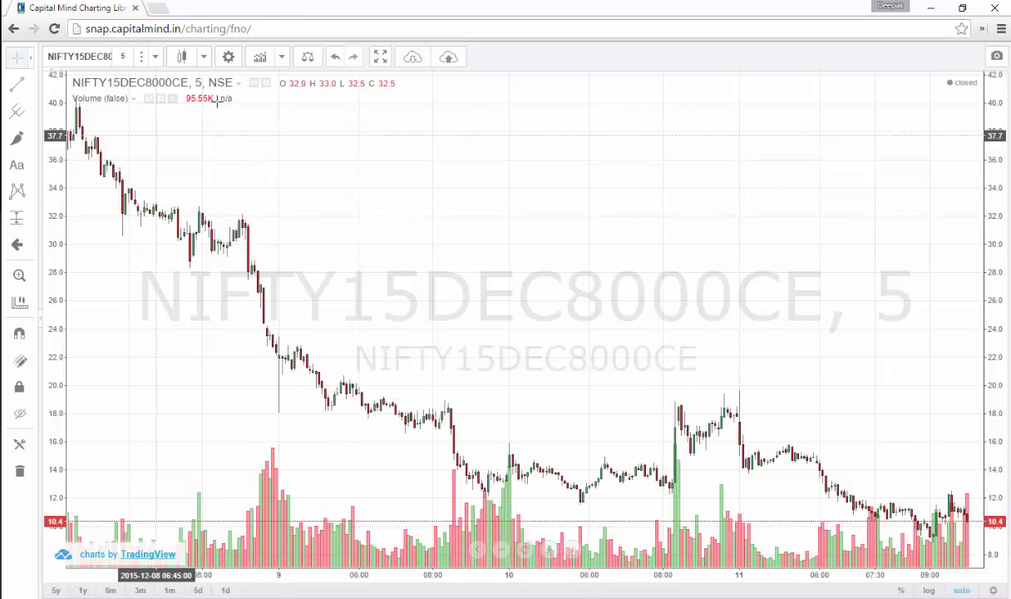
left_click(308, 57)
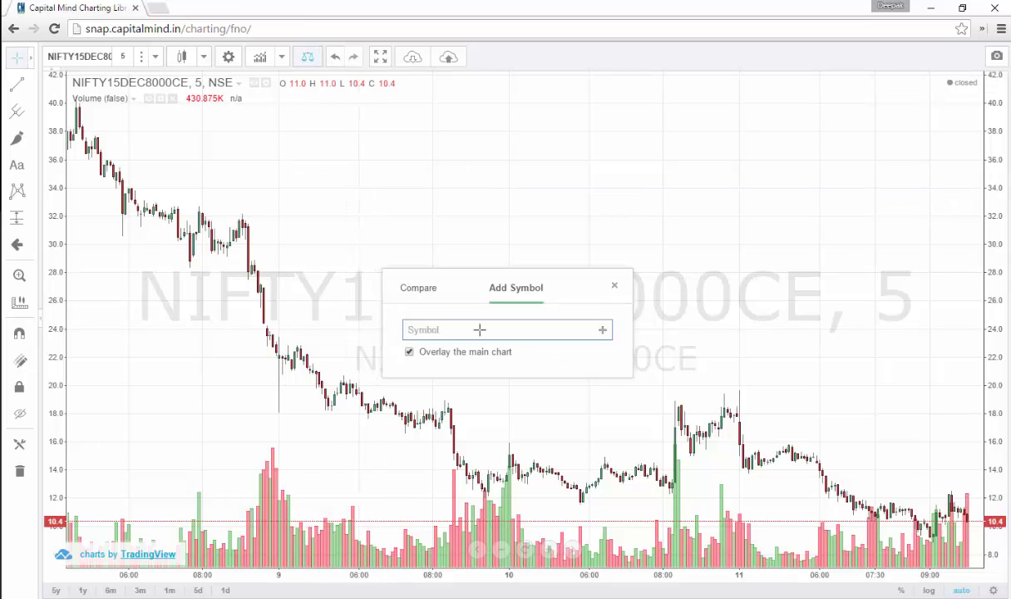
Add NIFTY15DEC8100CE from the Compare tab as a comparison line and close the dialog.
type("NIF")
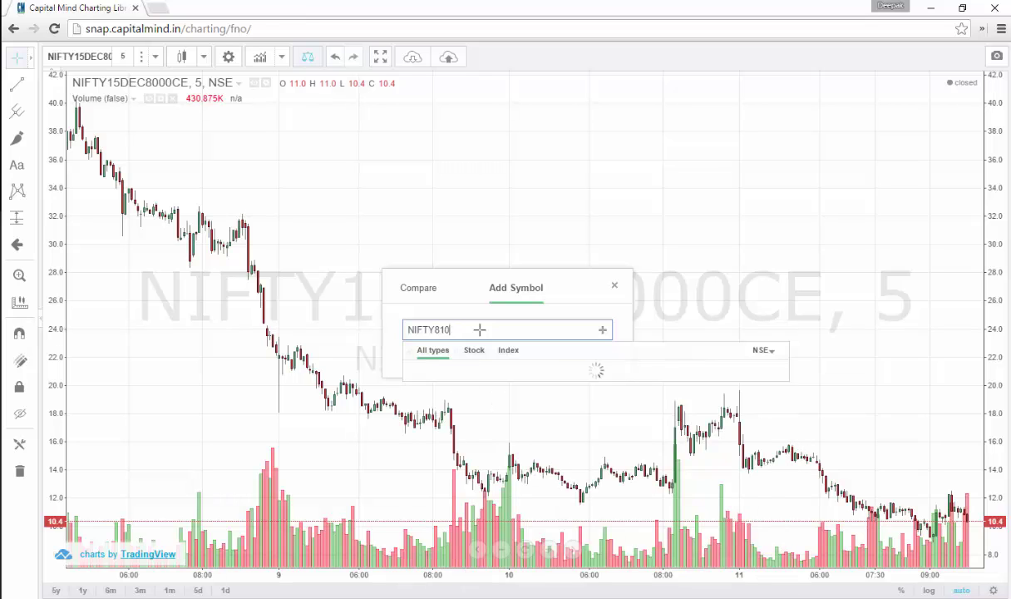
type("TY15DEC8100CE")
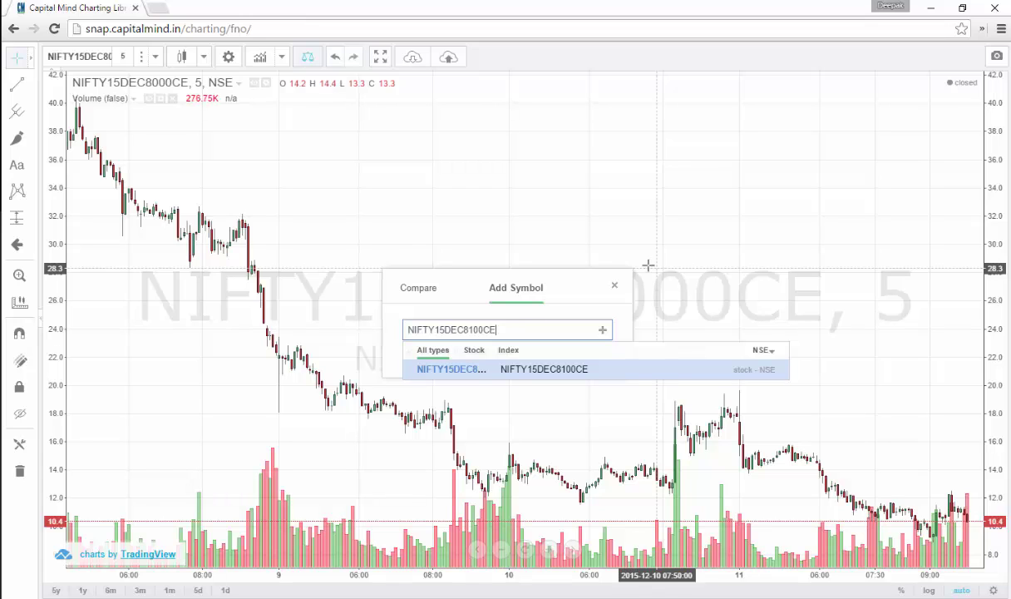
left_click(441, 288)
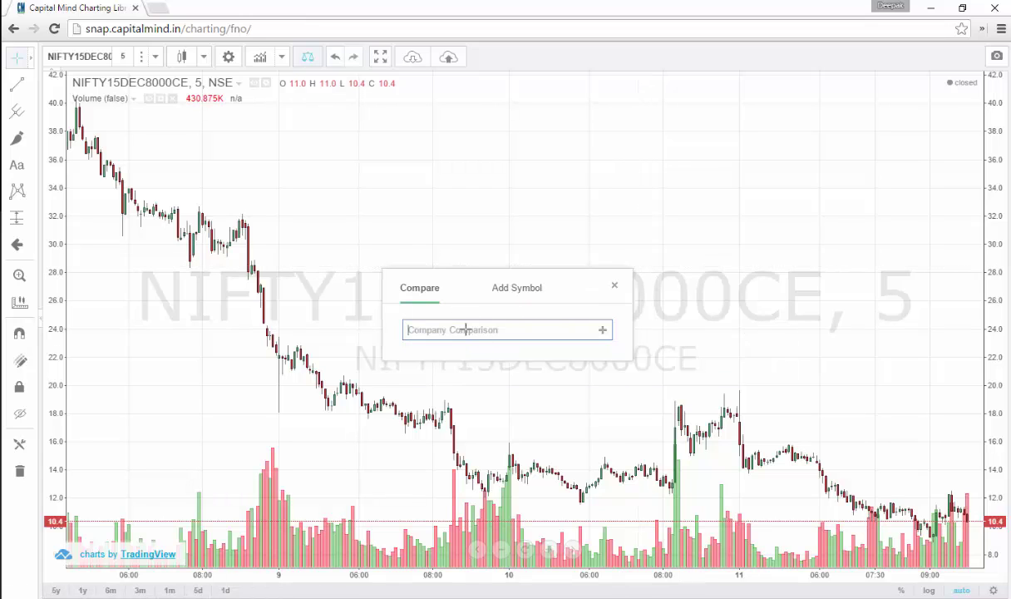
type("NIF")
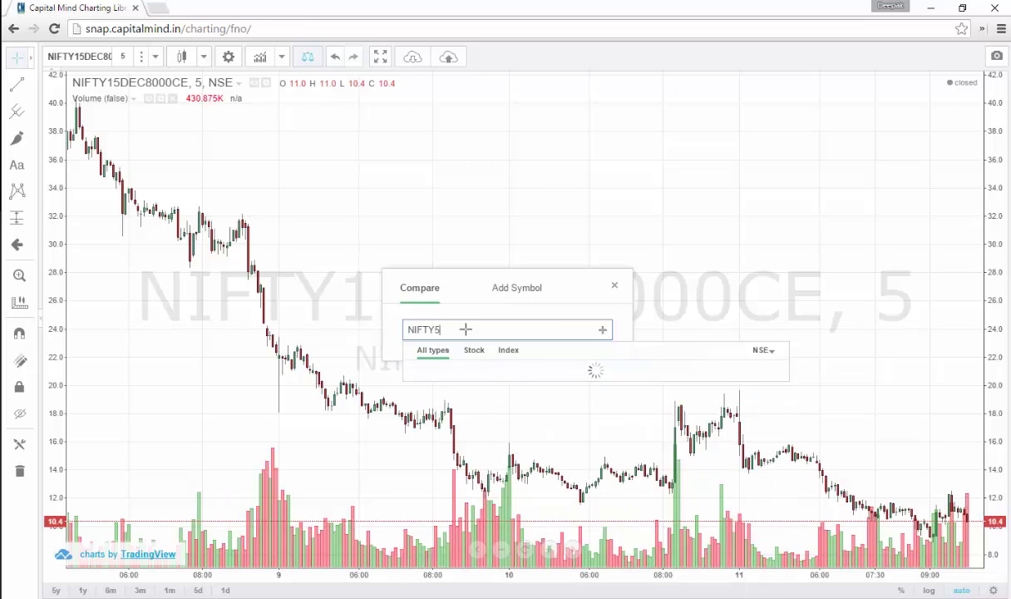
type("TY5")
key("BackSpace")
type("15DEC8000")
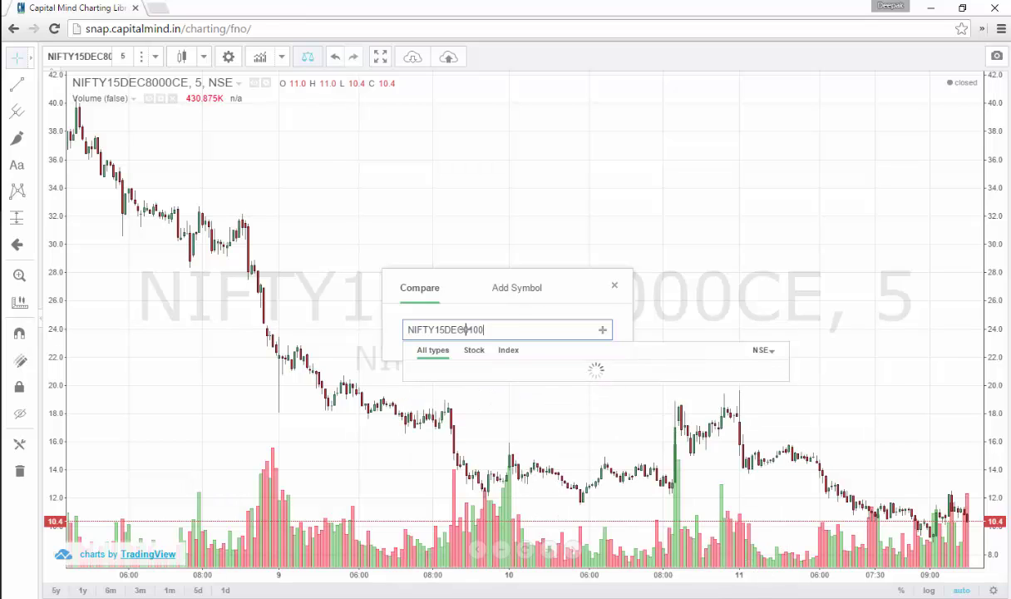
key("Return")
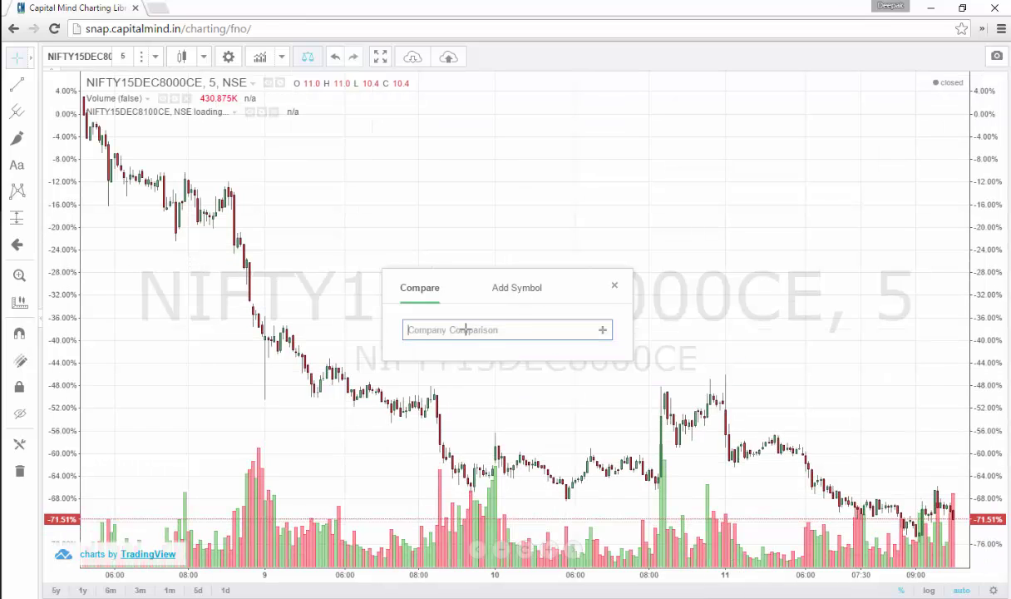
left_click(614, 285)
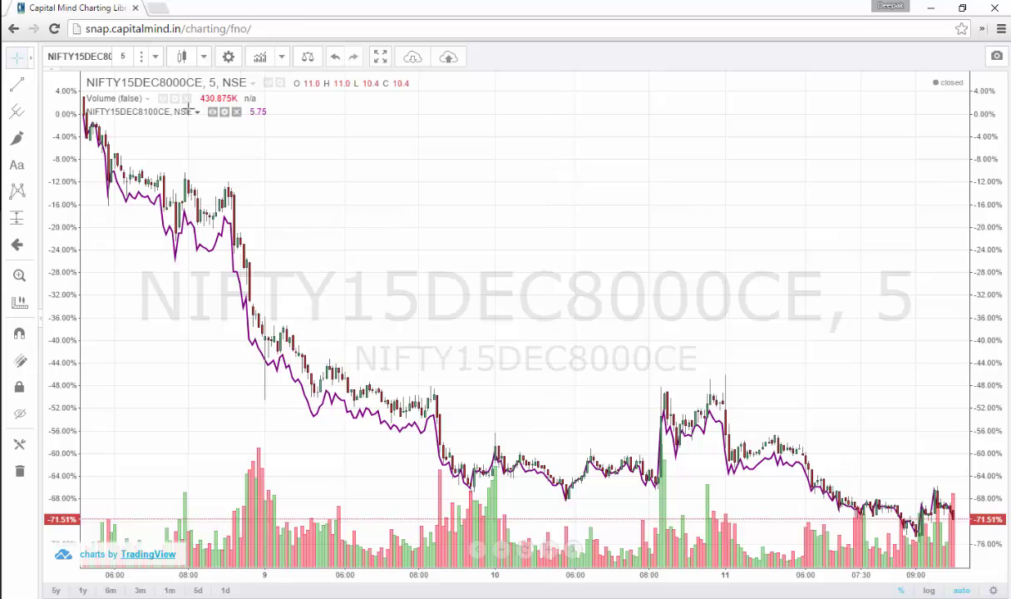
Change the NIFTY15DEC8000CE main series style from candles to Line.
left_click(279, 83)
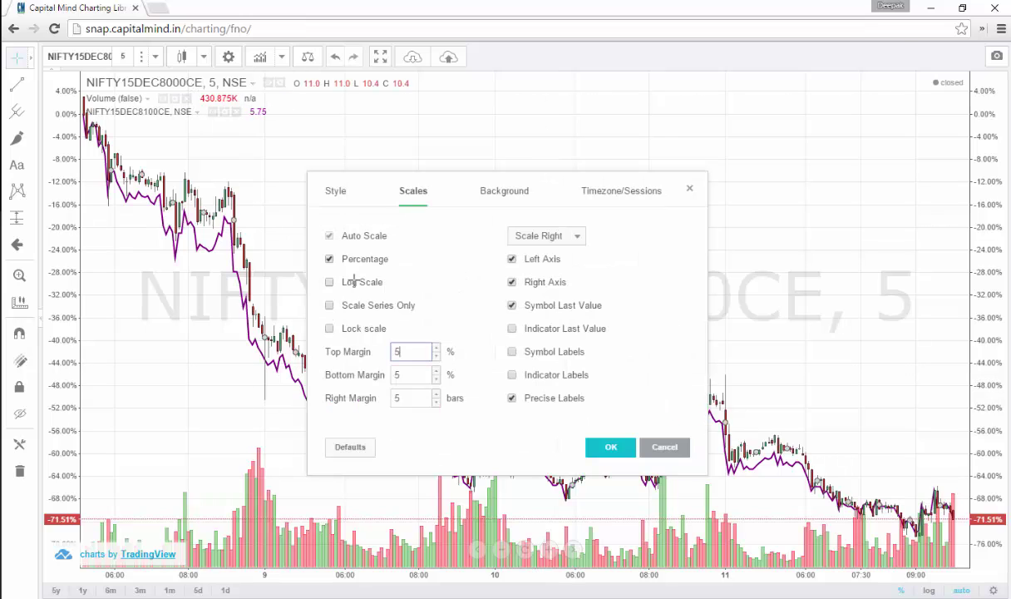
left_click(337, 193)
left_click(403, 239)
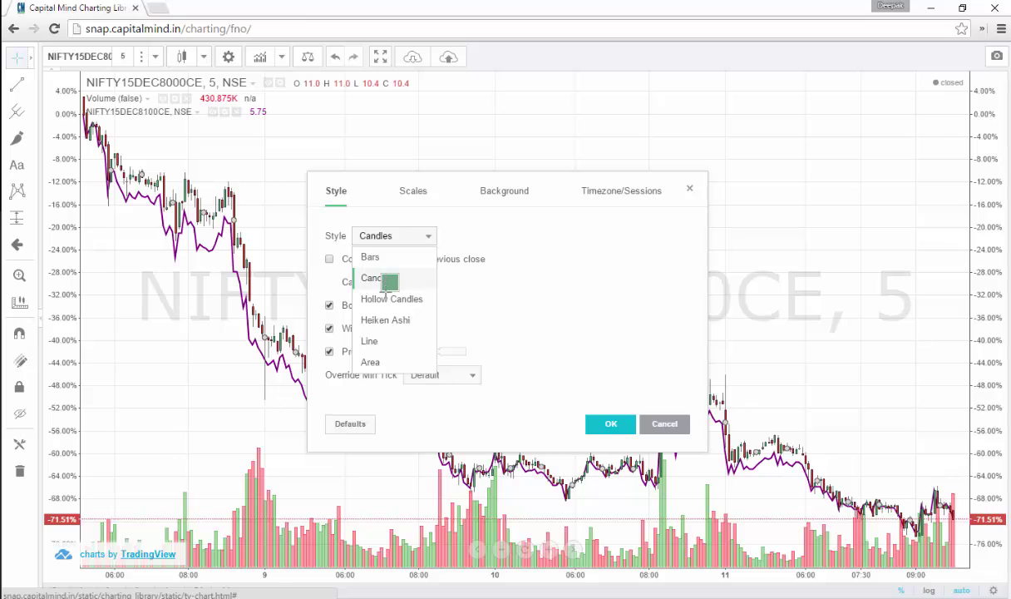
left_click(376, 341)
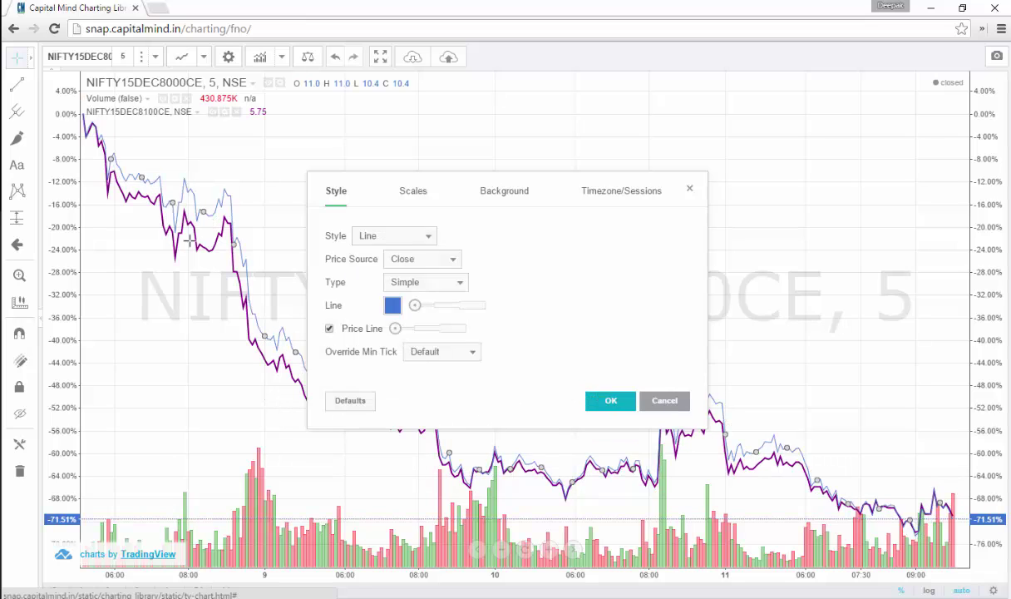
key("Return")
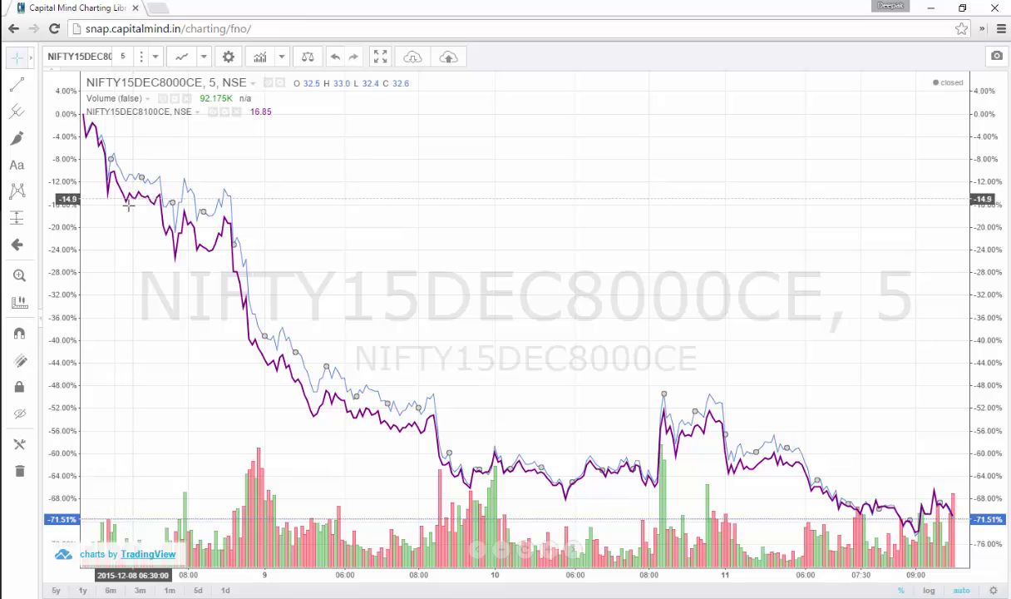
Review the NIFTY15DEC8100CE comparison line's colour and scale settings, leaving them unchanged.
double_click(169, 224)
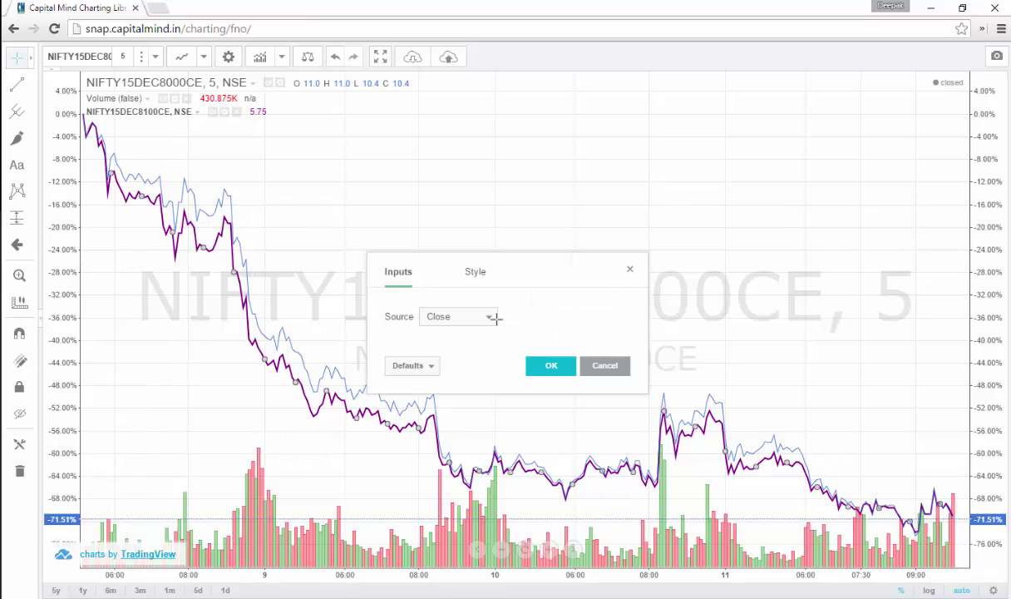
left_click(473, 272)
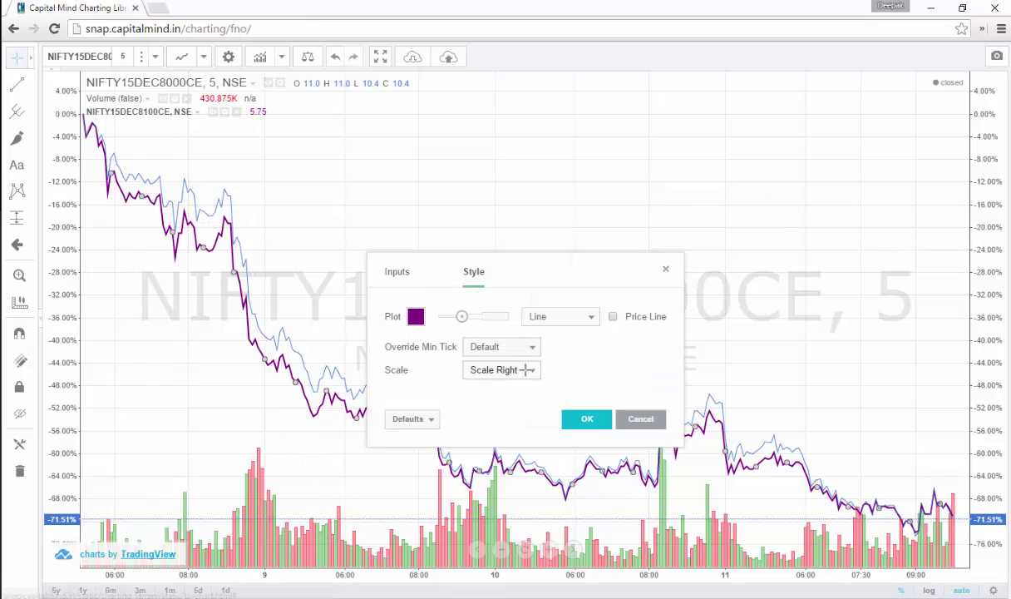
left_click(389, 145)
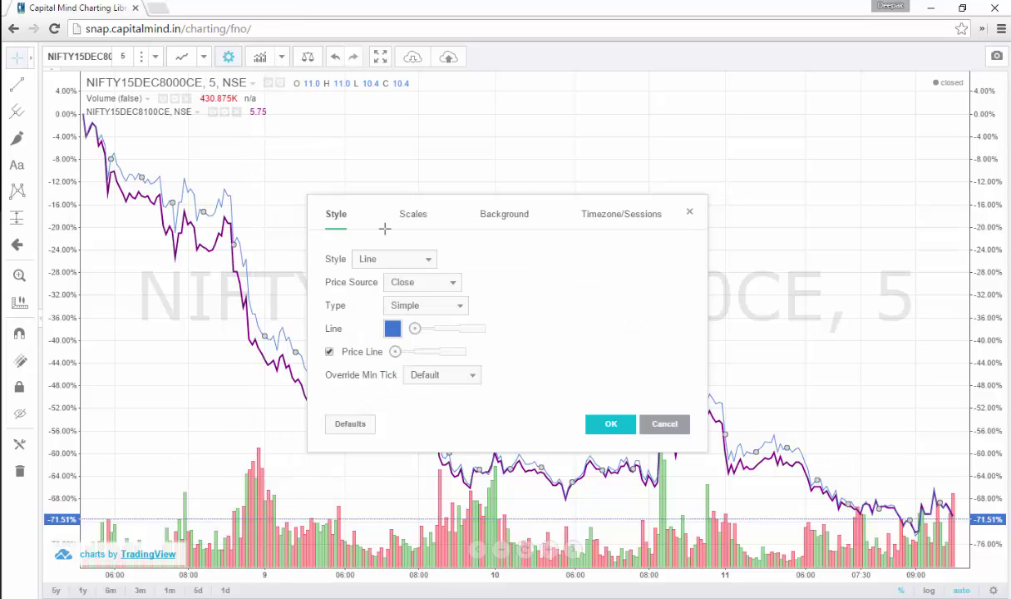
Uncheck Percentage in the chart's Scales settings so the axis shows prices.
left_click(409, 214)
left_click(342, 282)
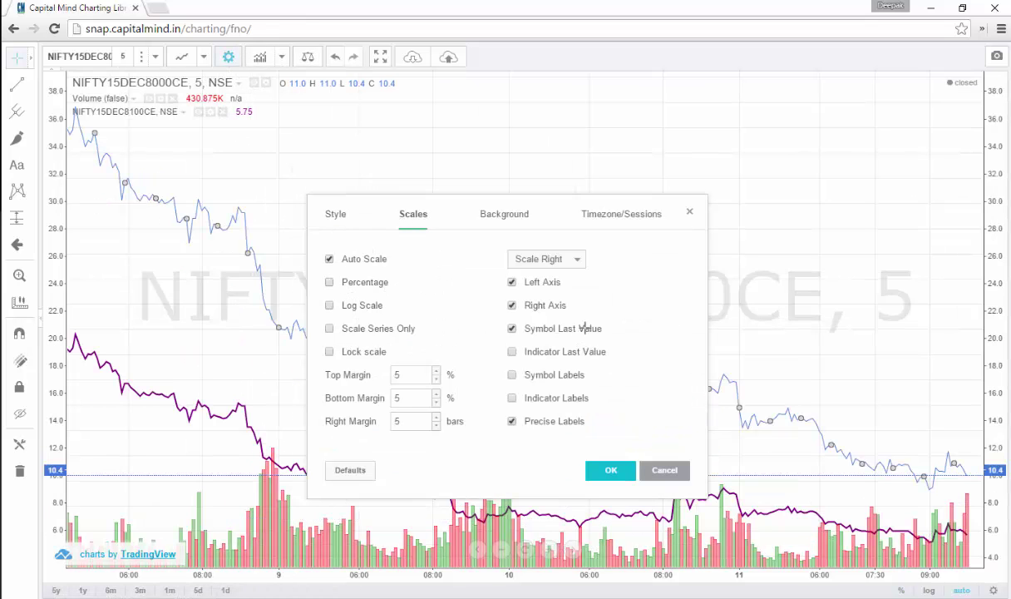
left_click(626, 472)
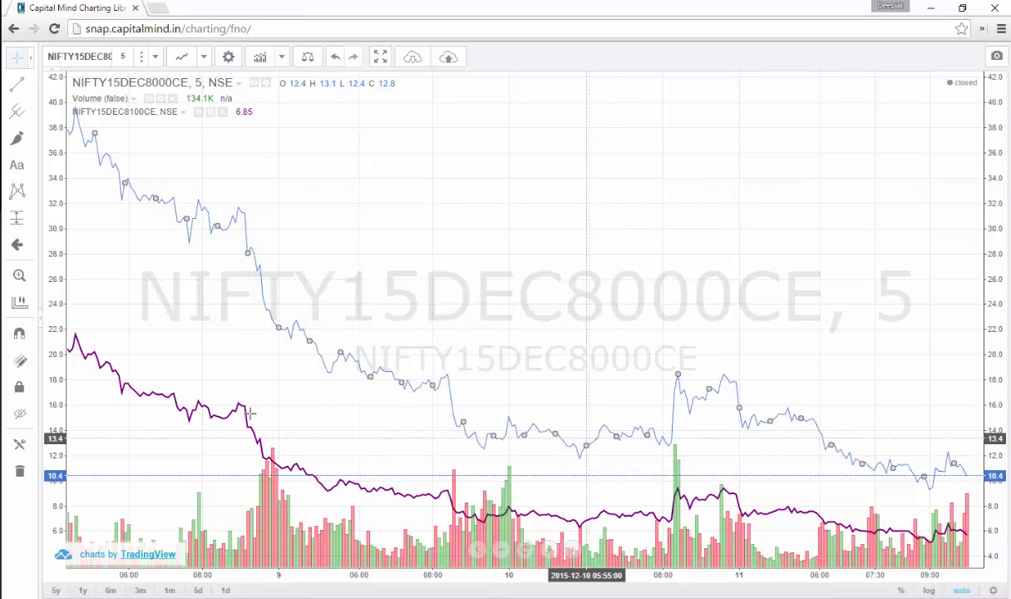